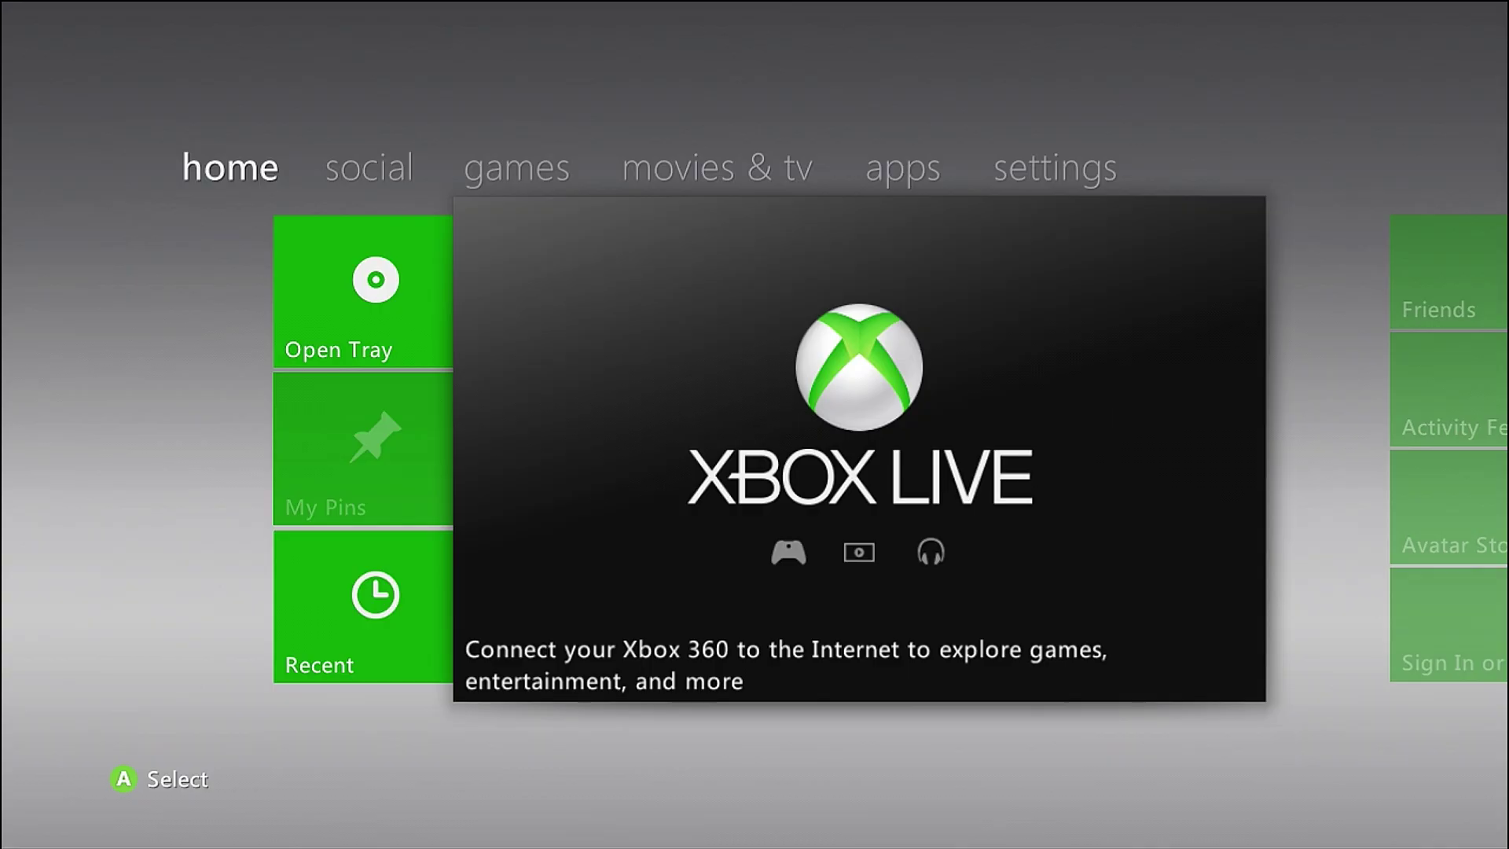
- Sign in the Memory Unit profile from the social section, declining the Xbox Live network test
key(Right)
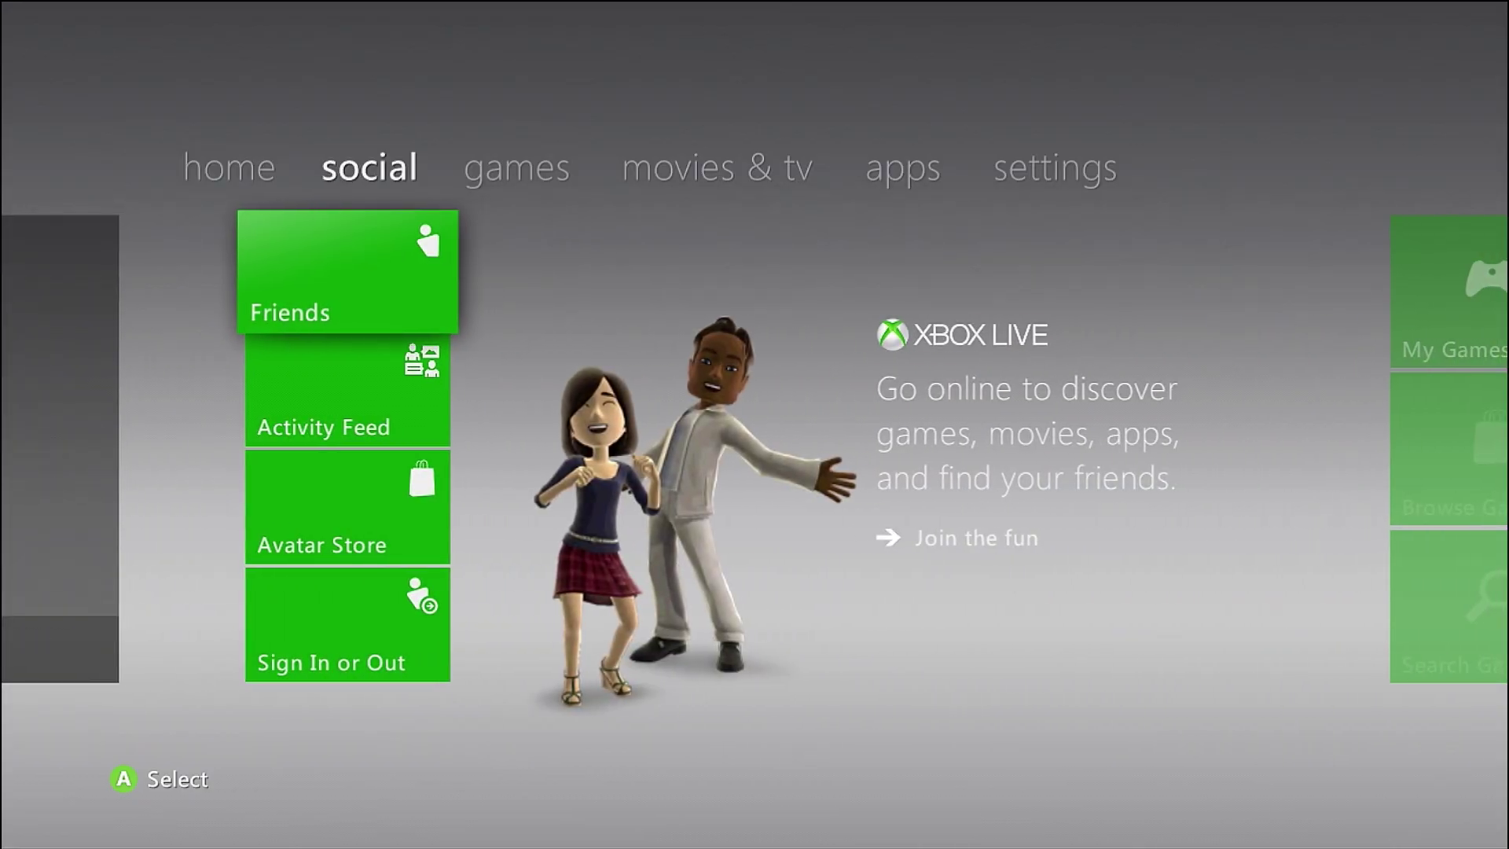
key(Down)
key(Down)
key(Down)
key(Return)
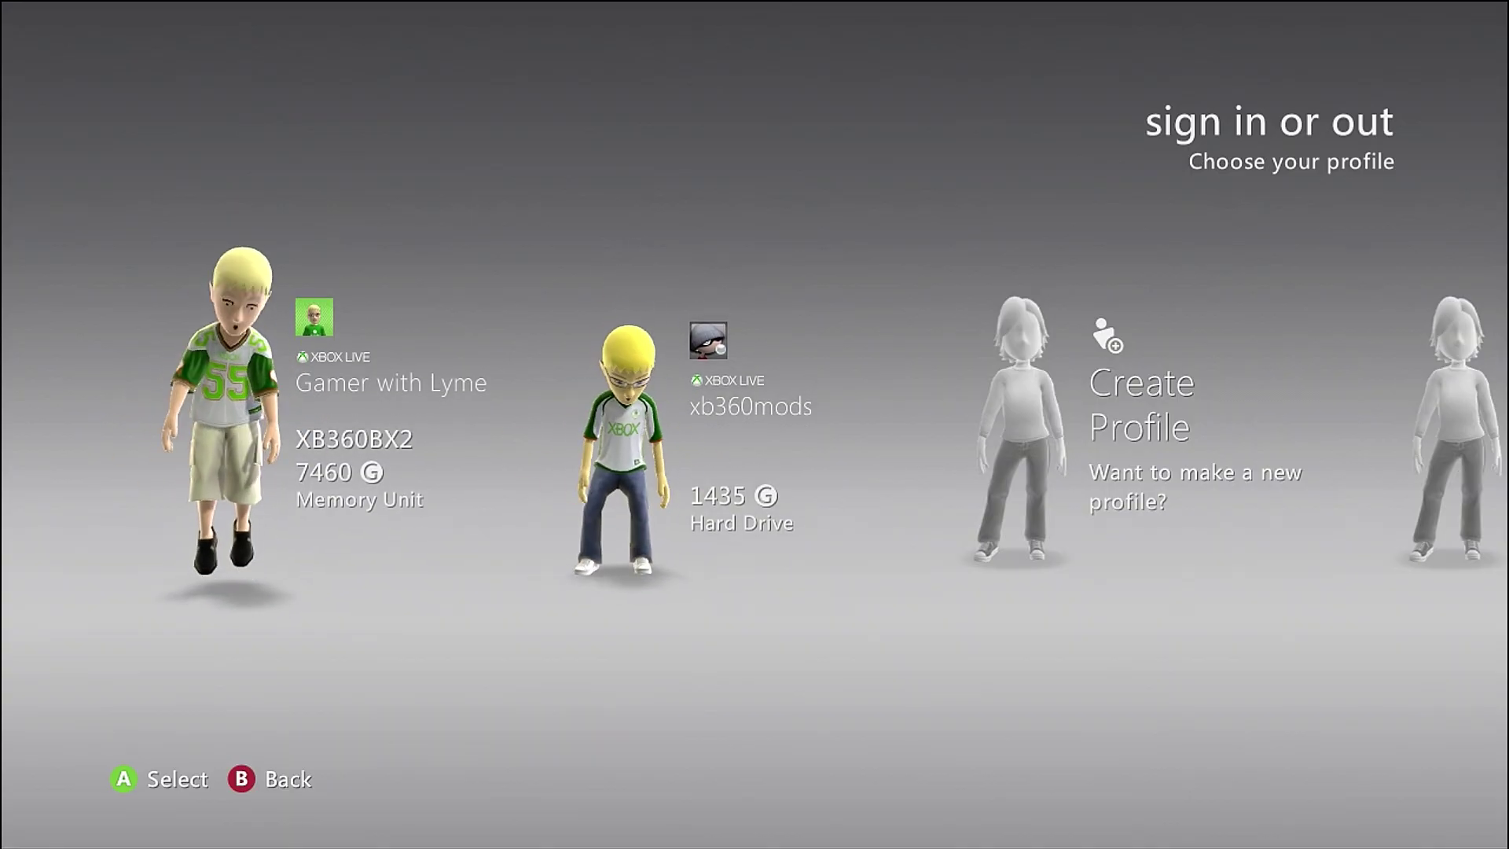
key(Return)
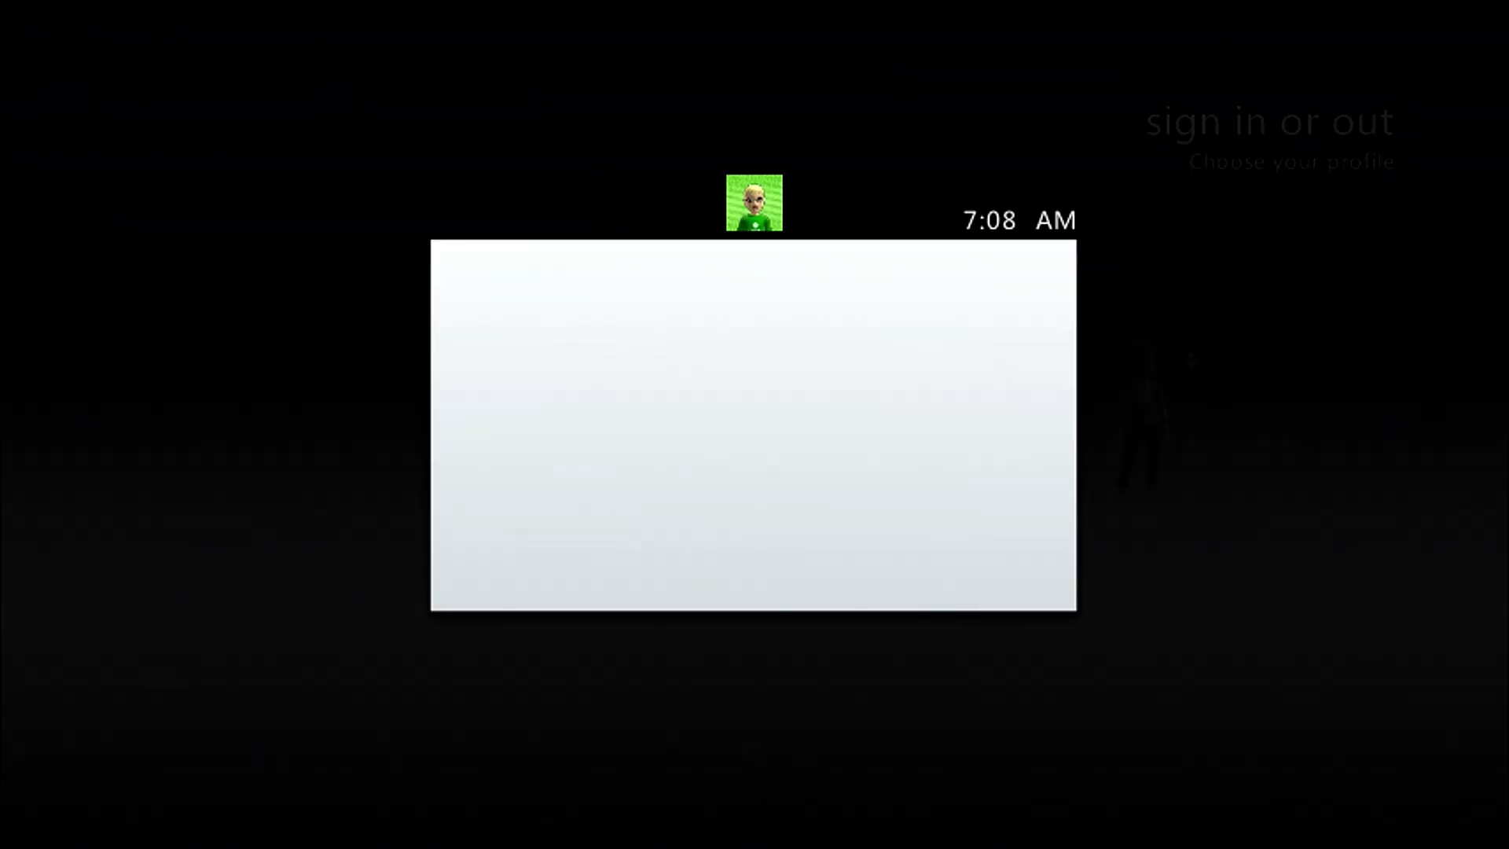
key(Down)
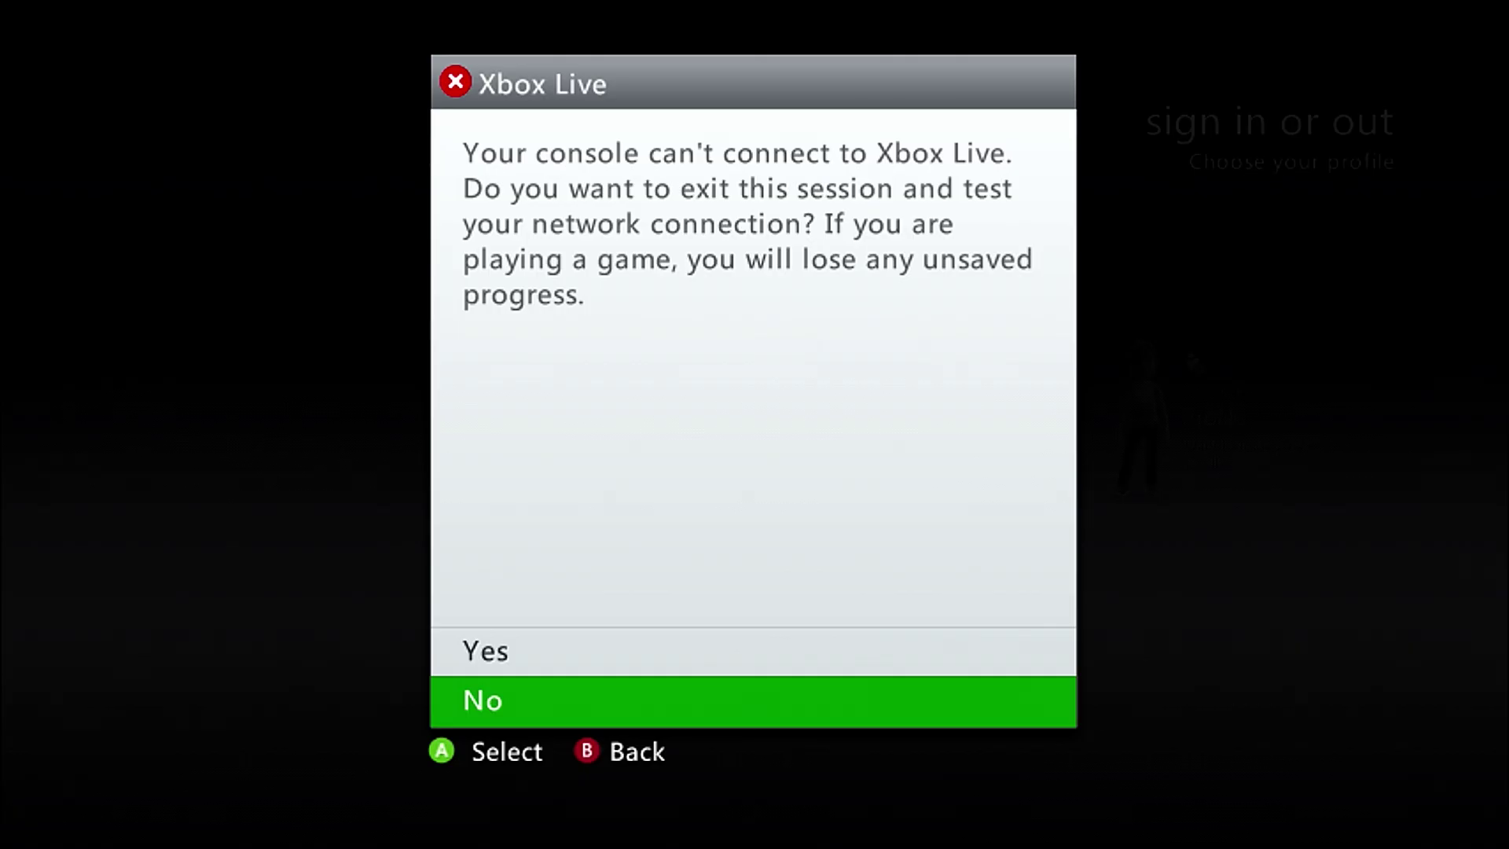
key(Return)
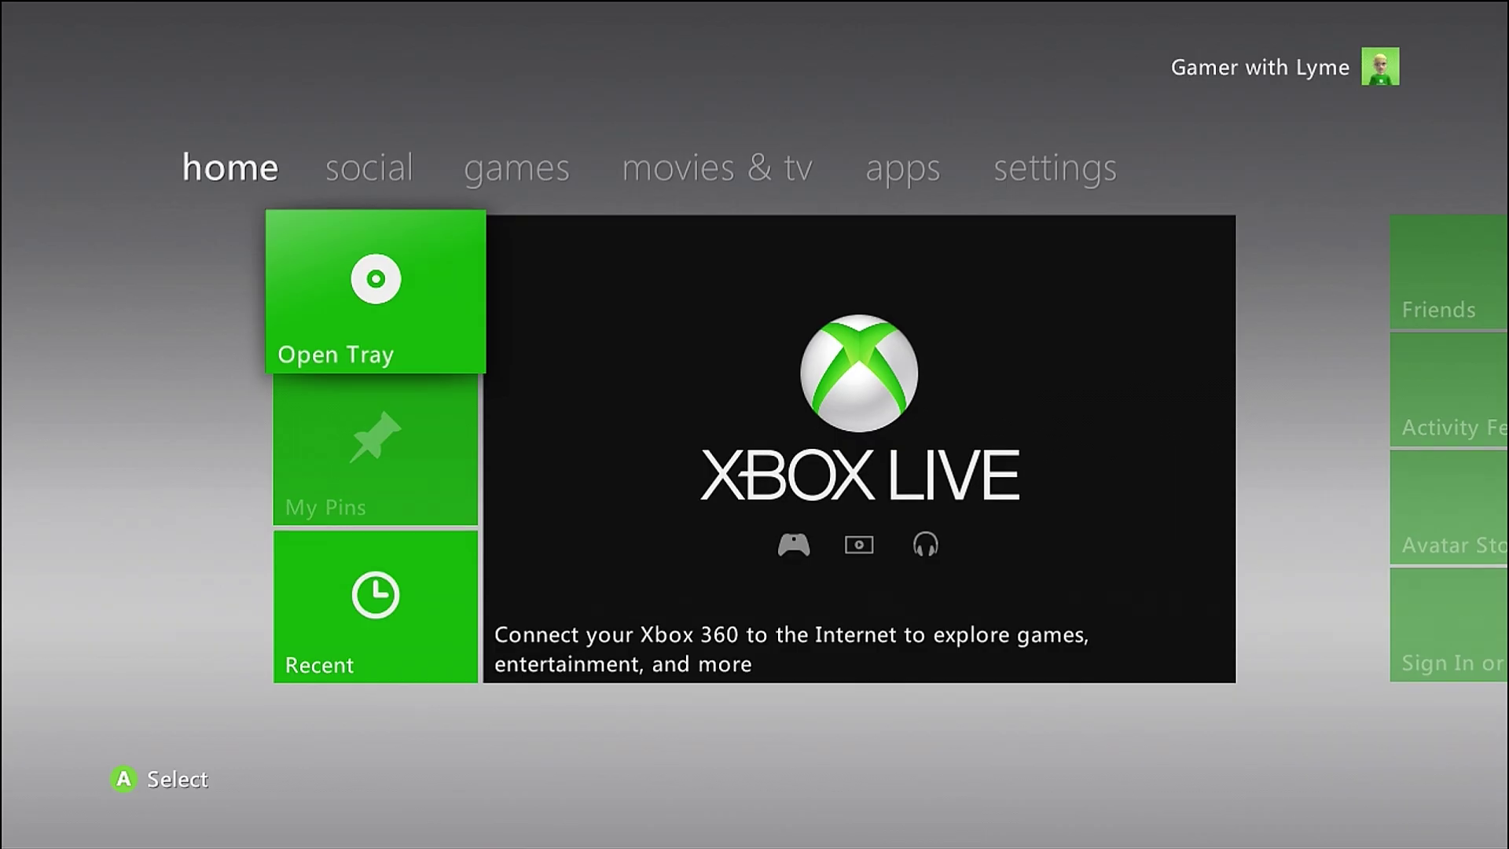
- Set Profile Auto Sign-In to Off in Sign-in Preferences, then back out to the settings hub
key(Right)
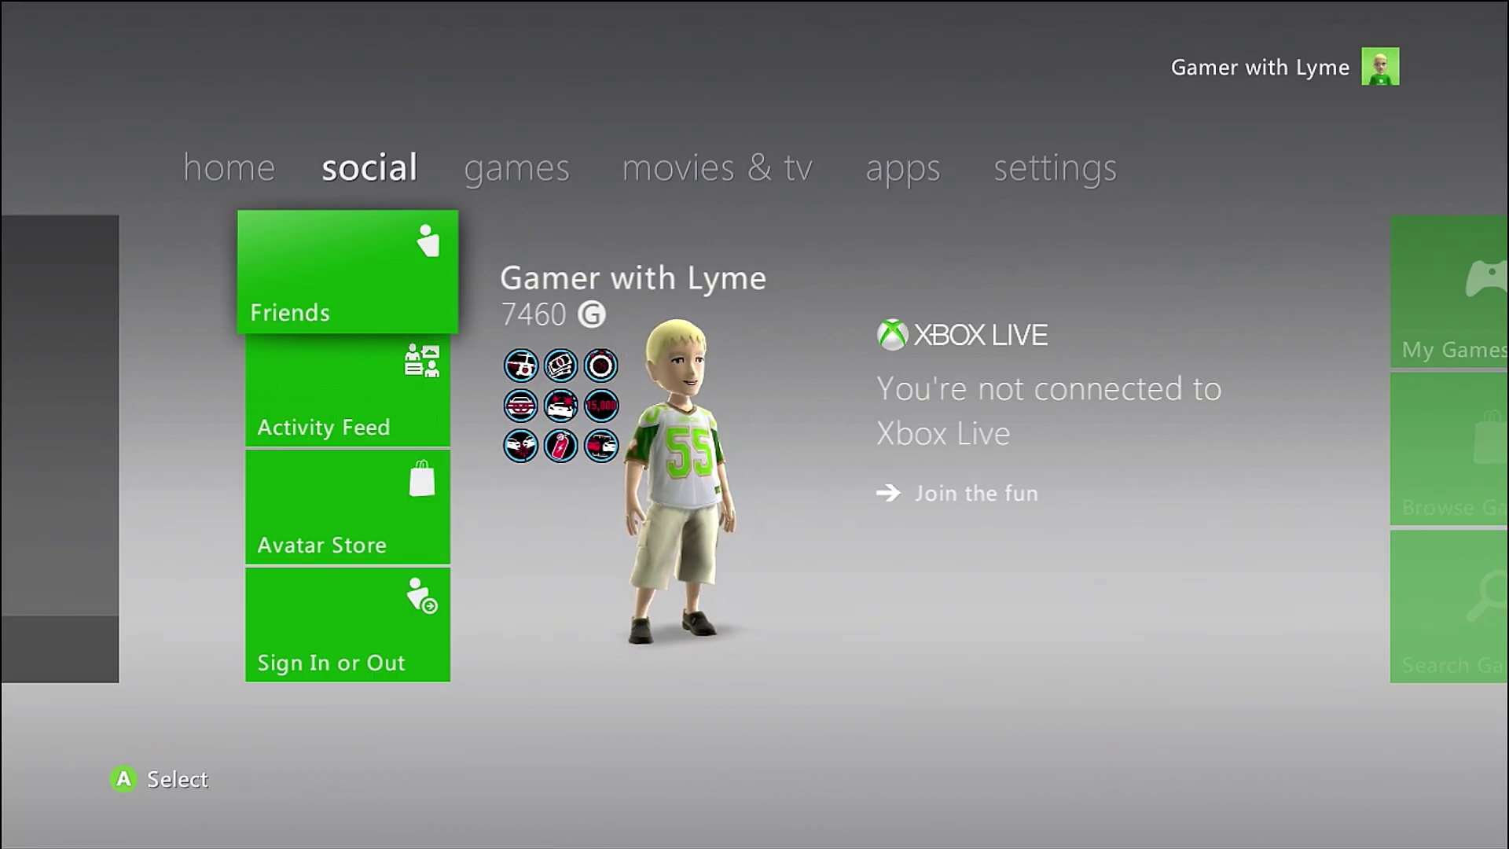
key(Right)
key(Right)
key(Right)
key(Right)
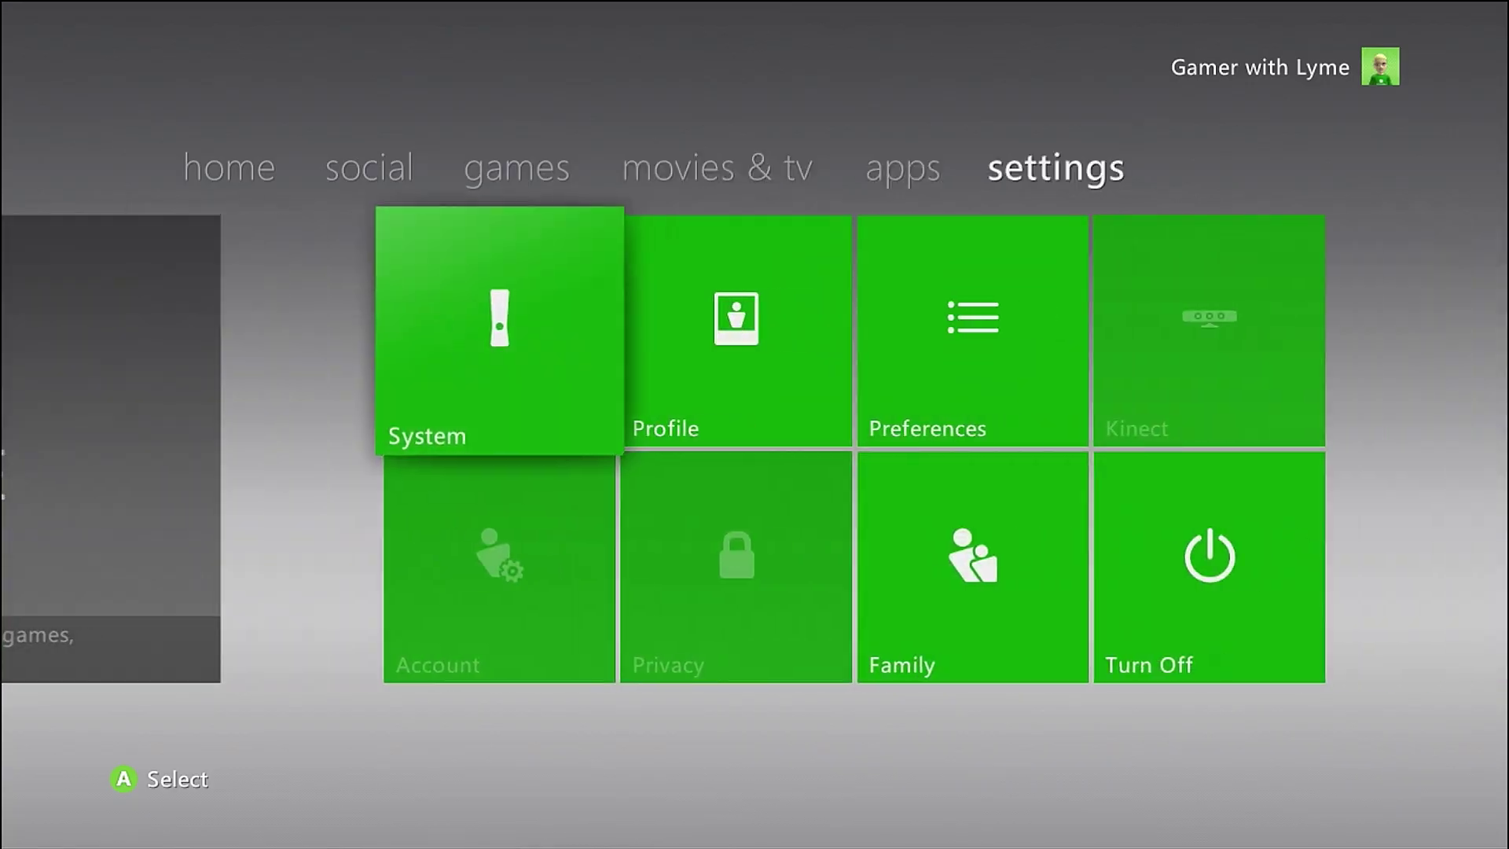
key(Right)
key(Return)
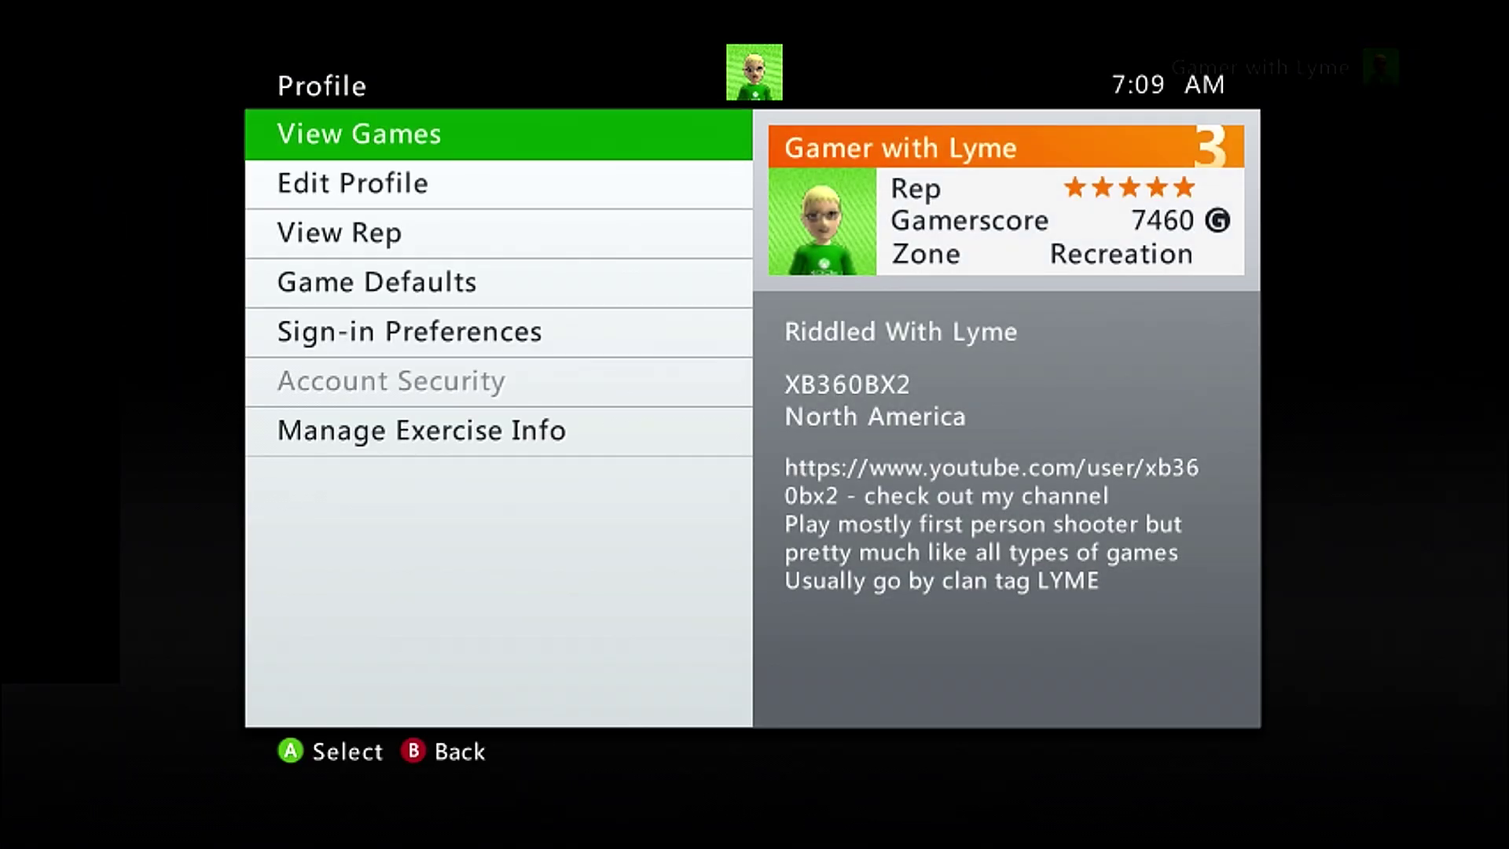
key(Down)
key(Down)
key(Down)
key(Down)
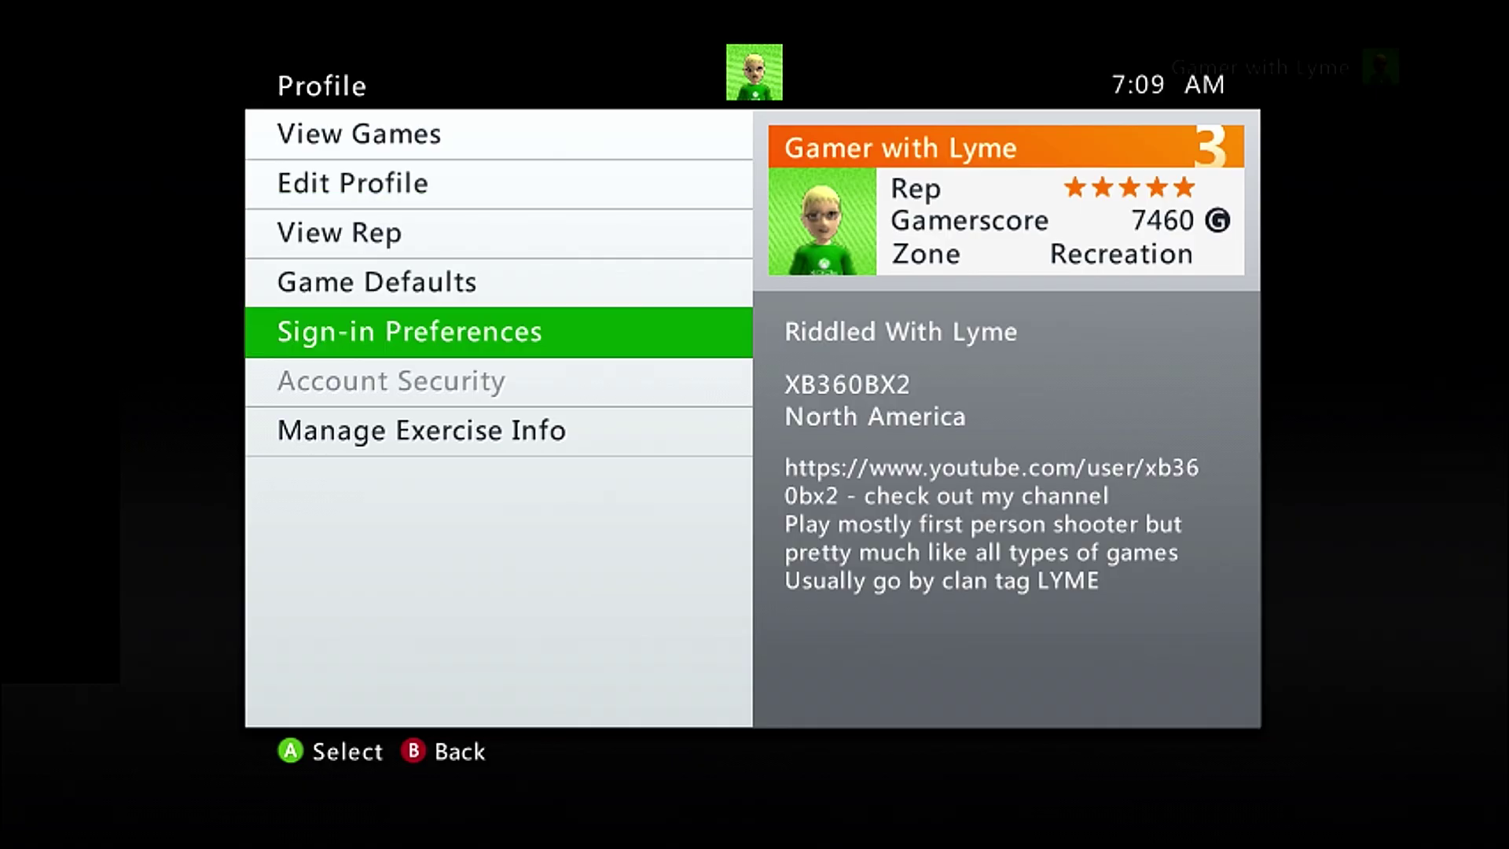
key(Return)
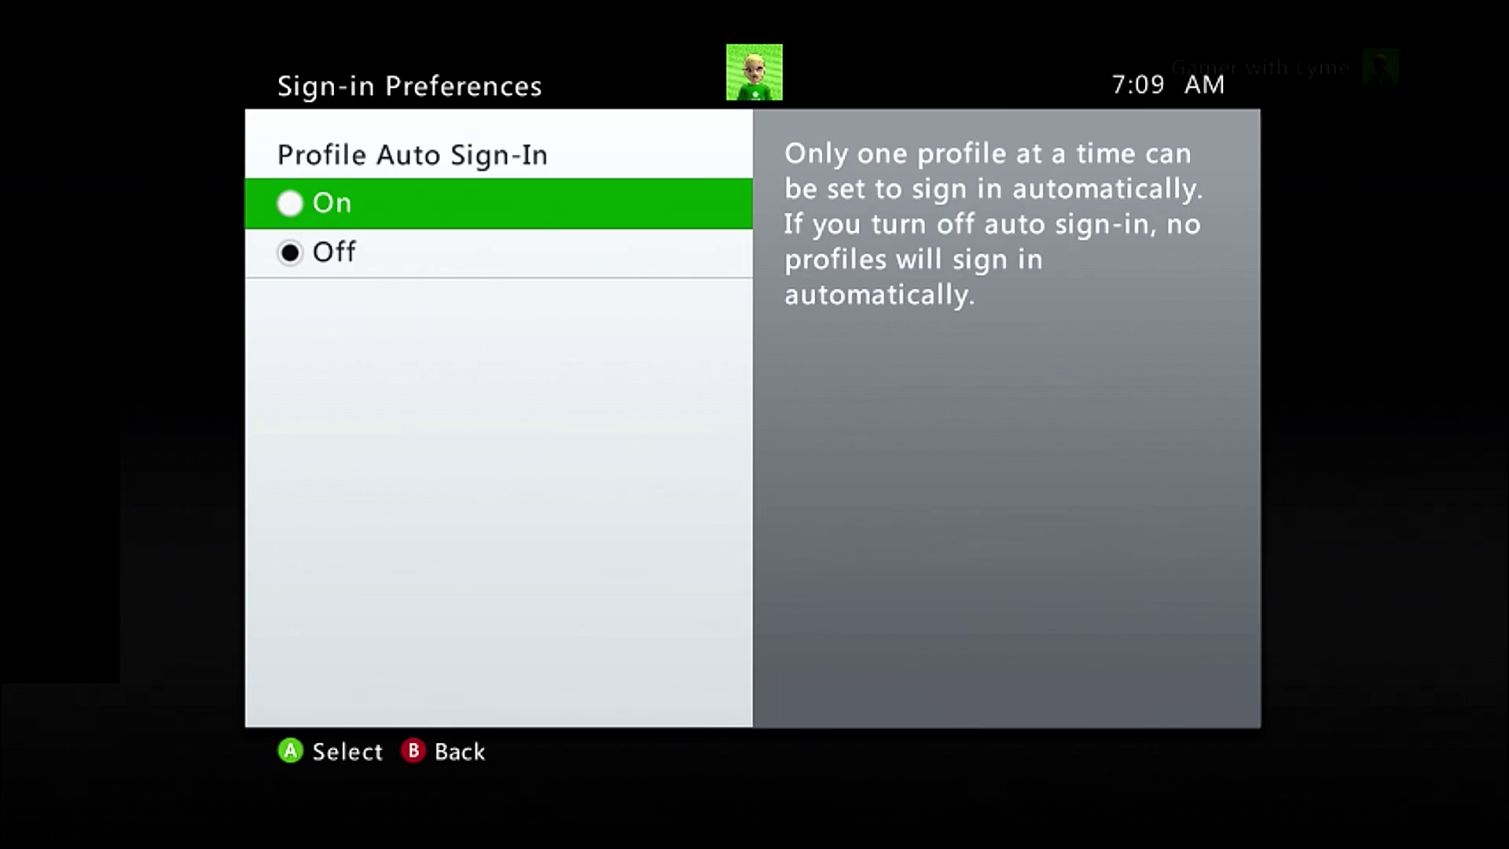
key(Down)
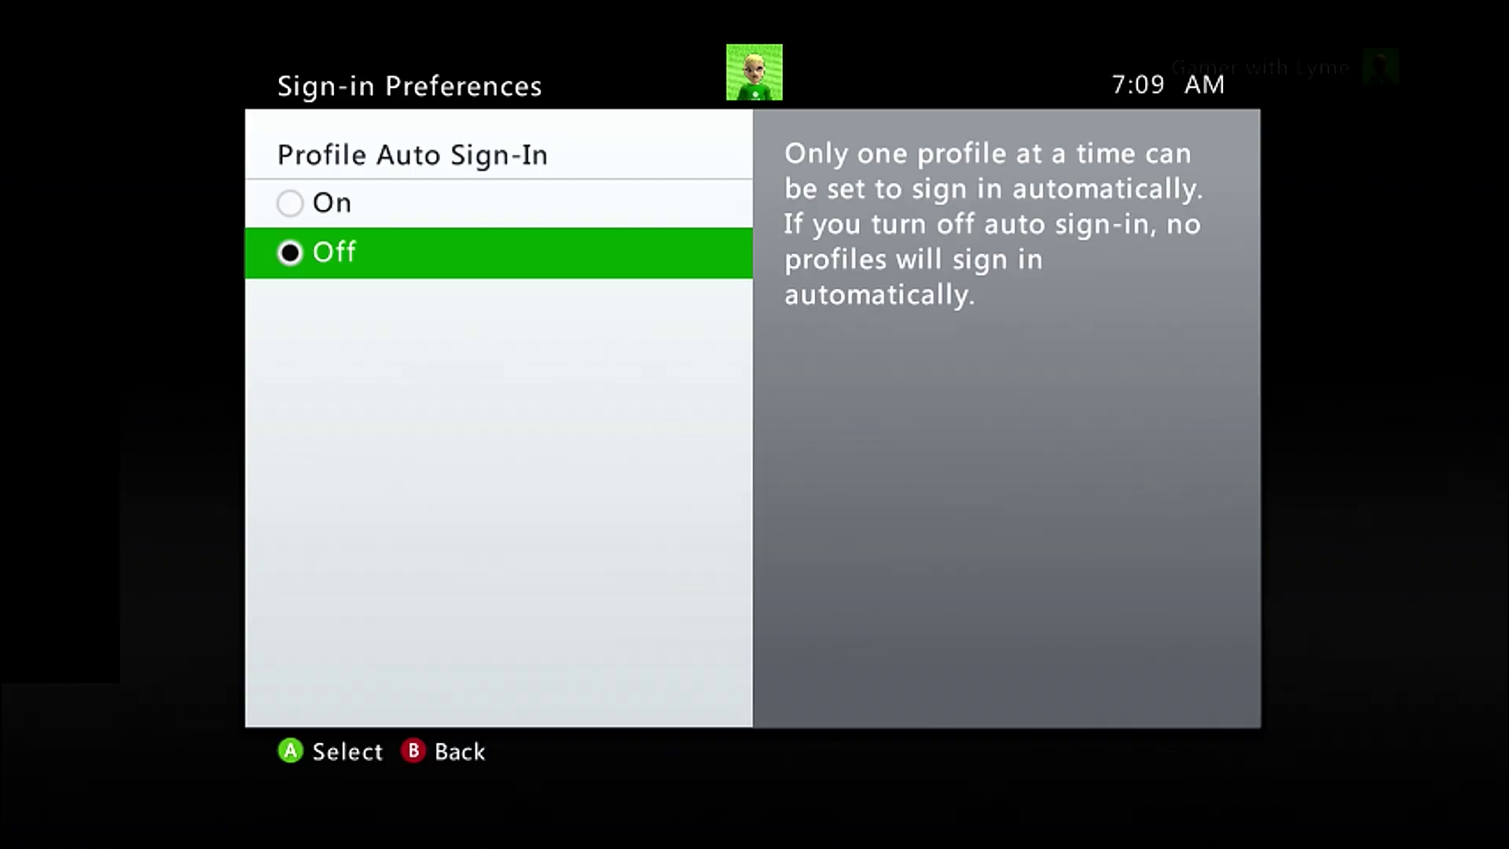
key(Escape)
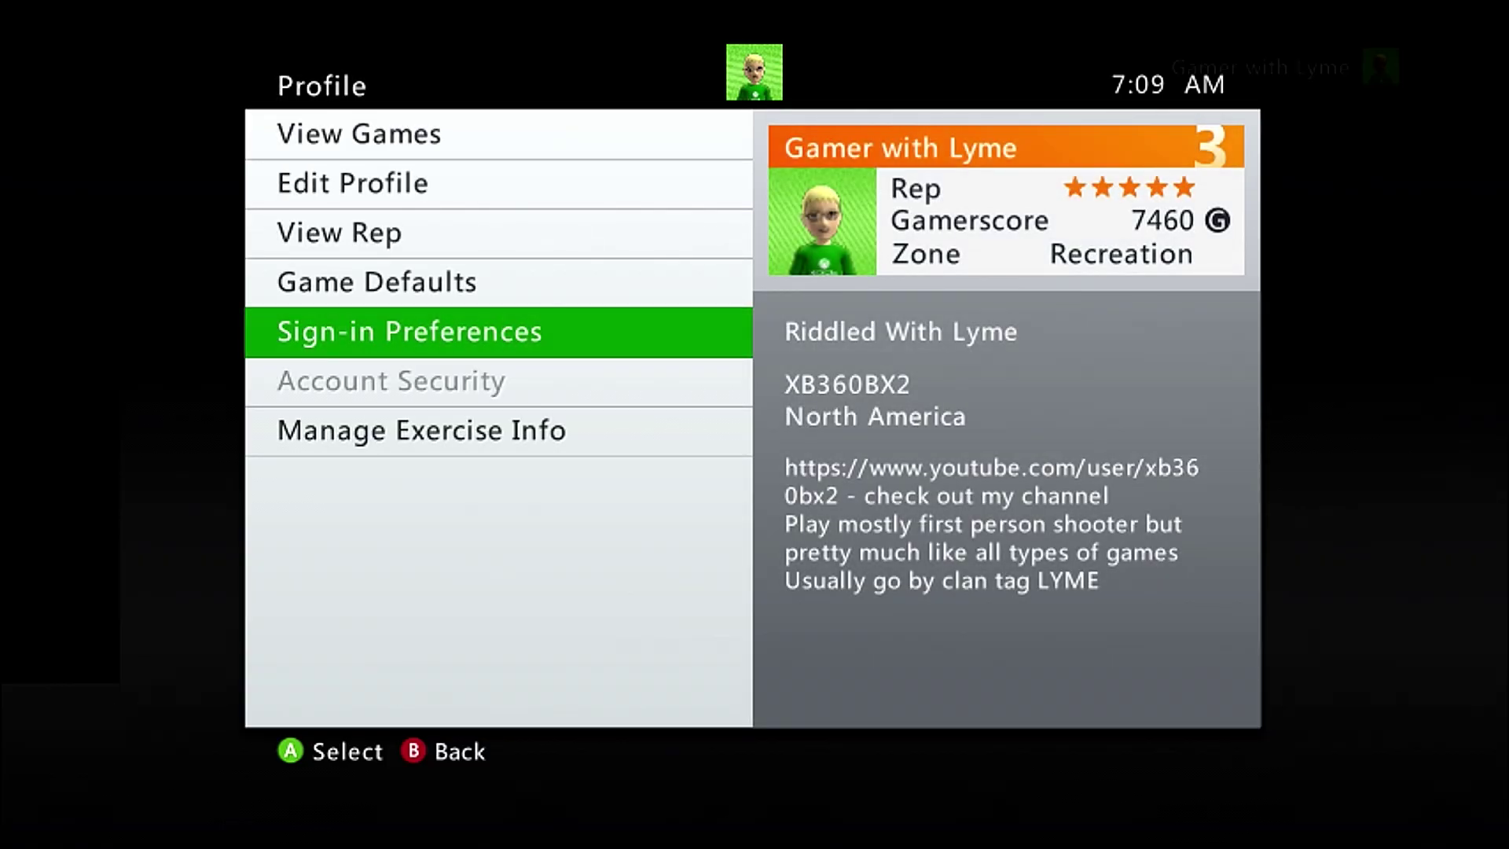
key(Escape)
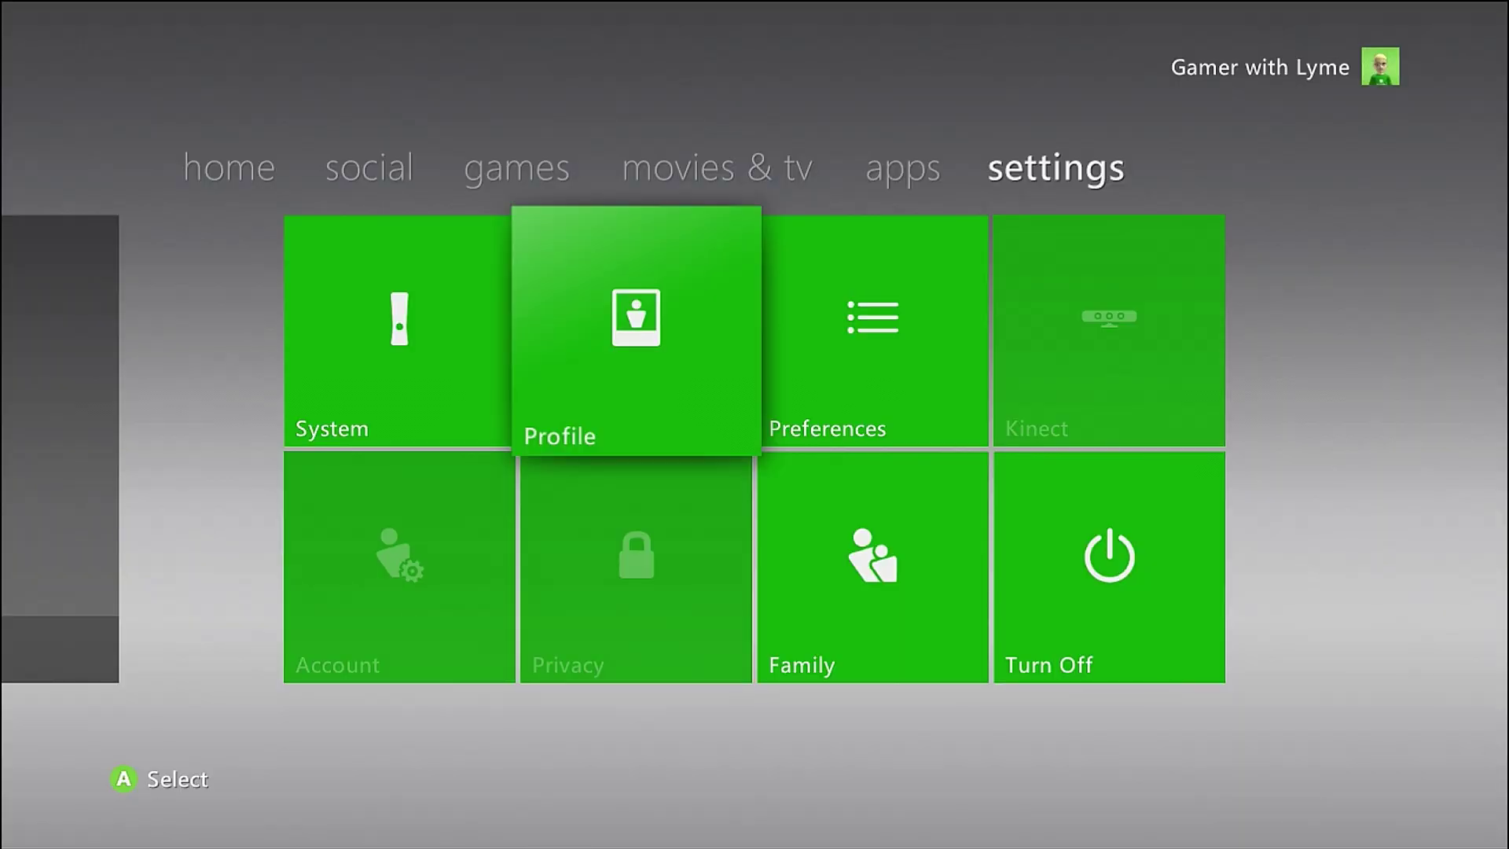
key(Left)
key(Return)
key(Down)
key(Down)
key(Down)
key(Return)
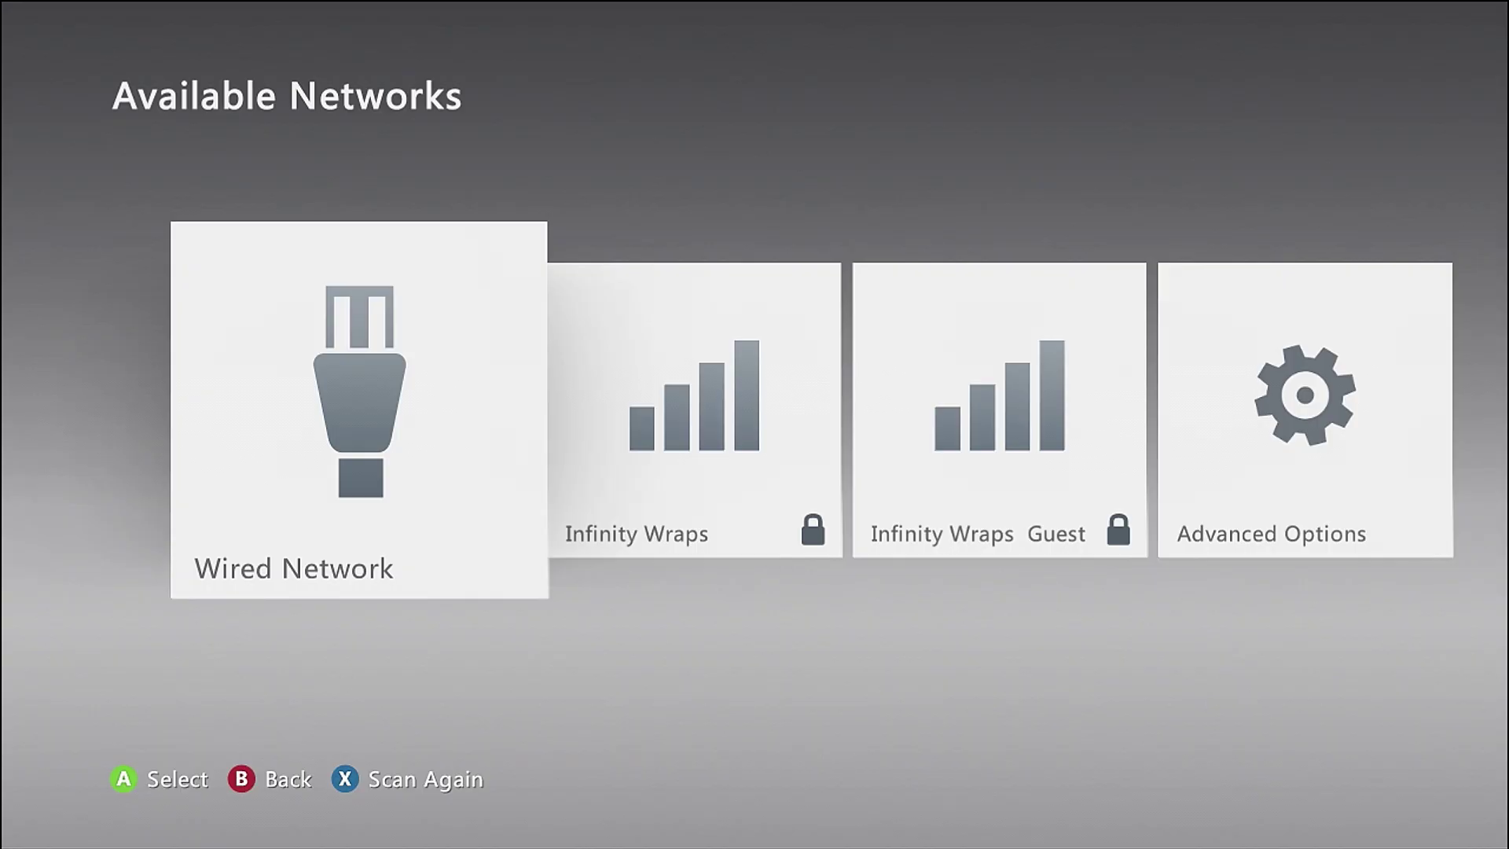
key(Escape)
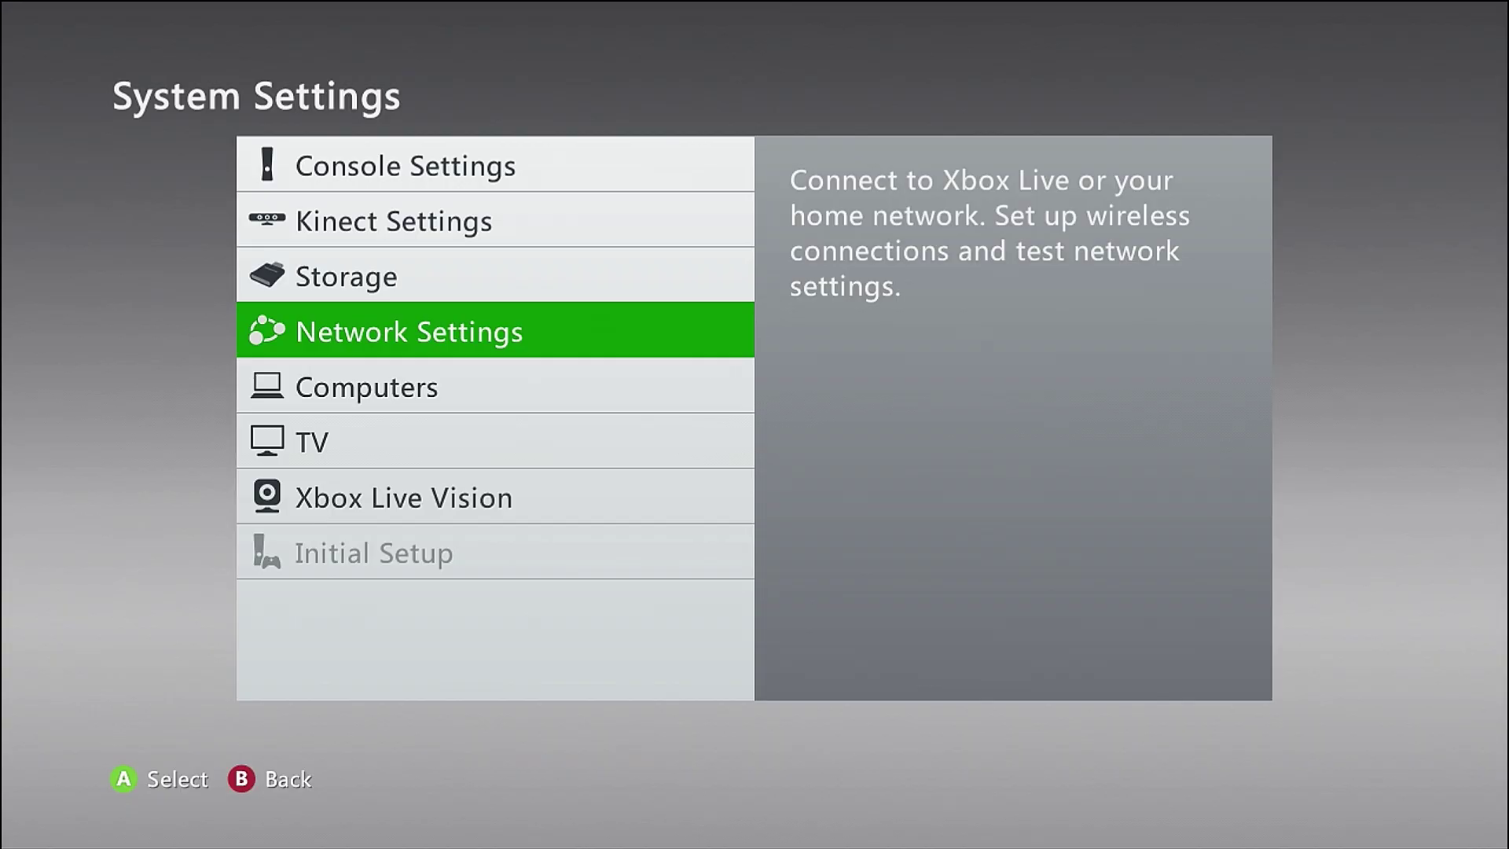
key(Escape)
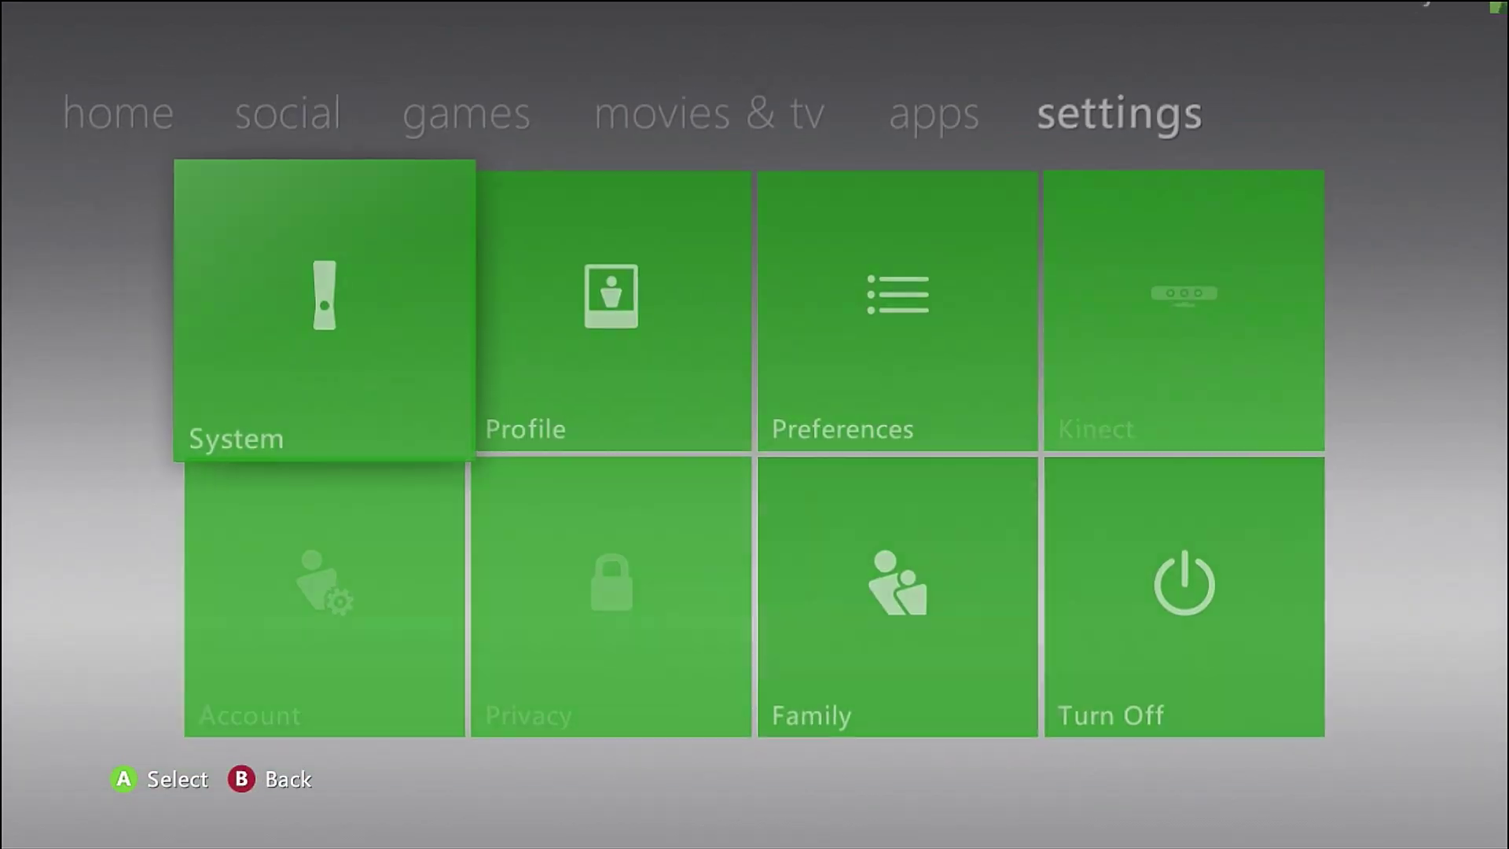
- Go to System > Storage and view what is stored on the USB Storage Device
key(Return)
key(Down)
key(Down)
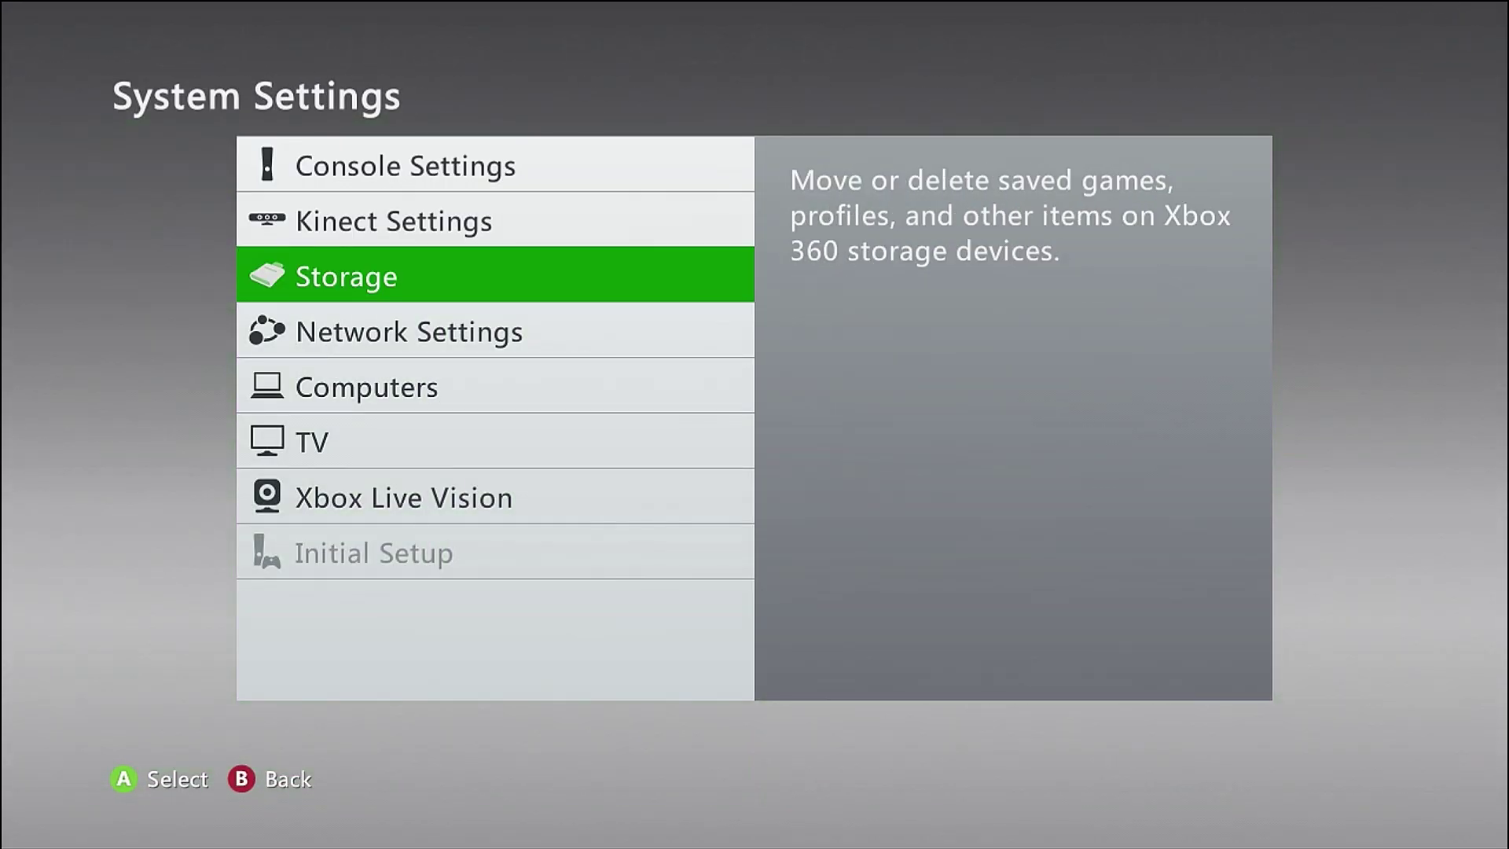
key(Return)
key(Down)
key(Down)
key(Down)
key(Down)
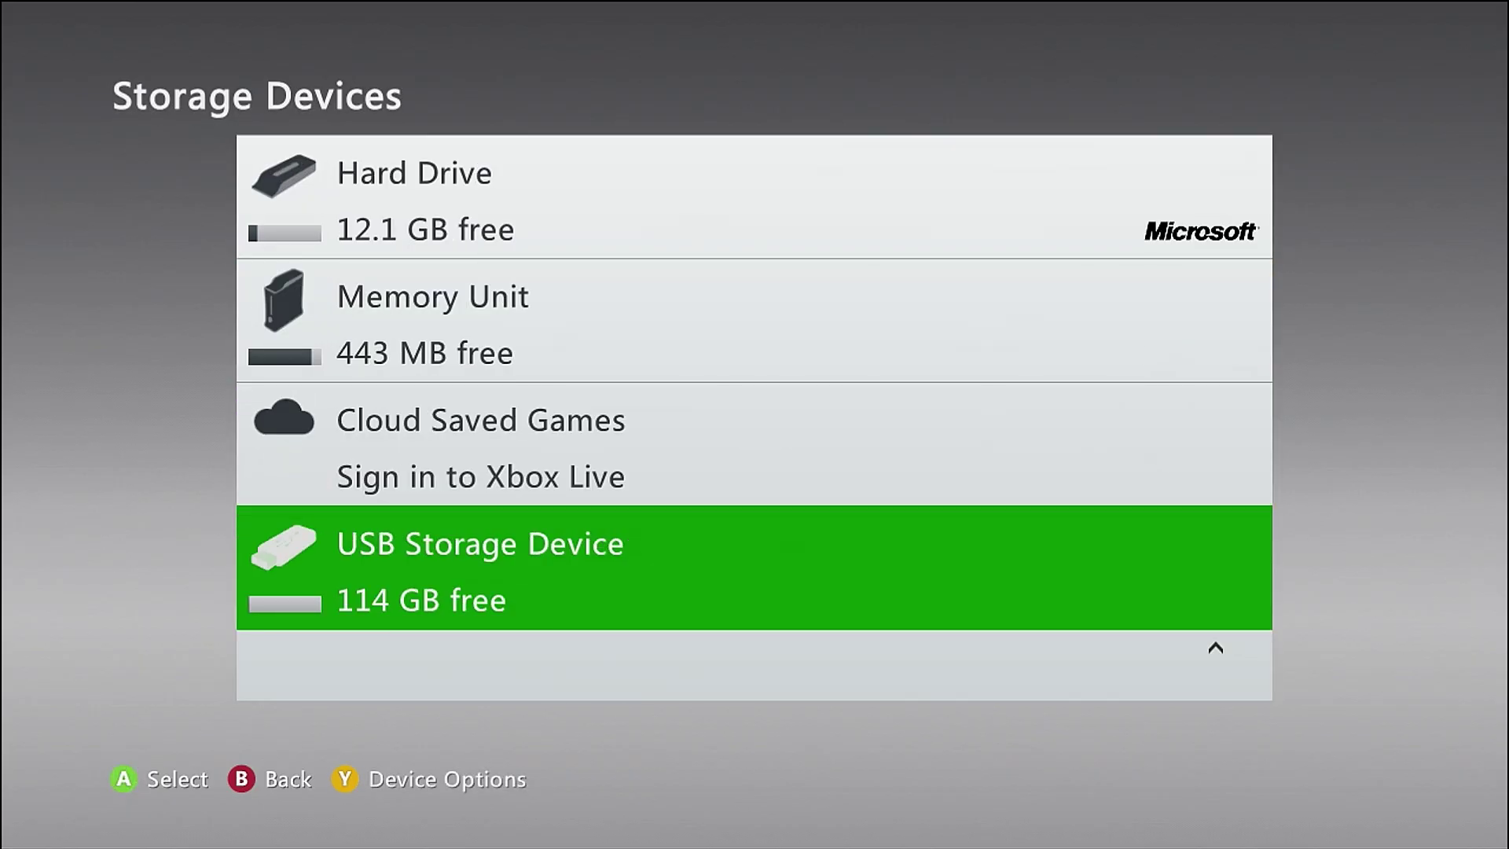
key(Return)
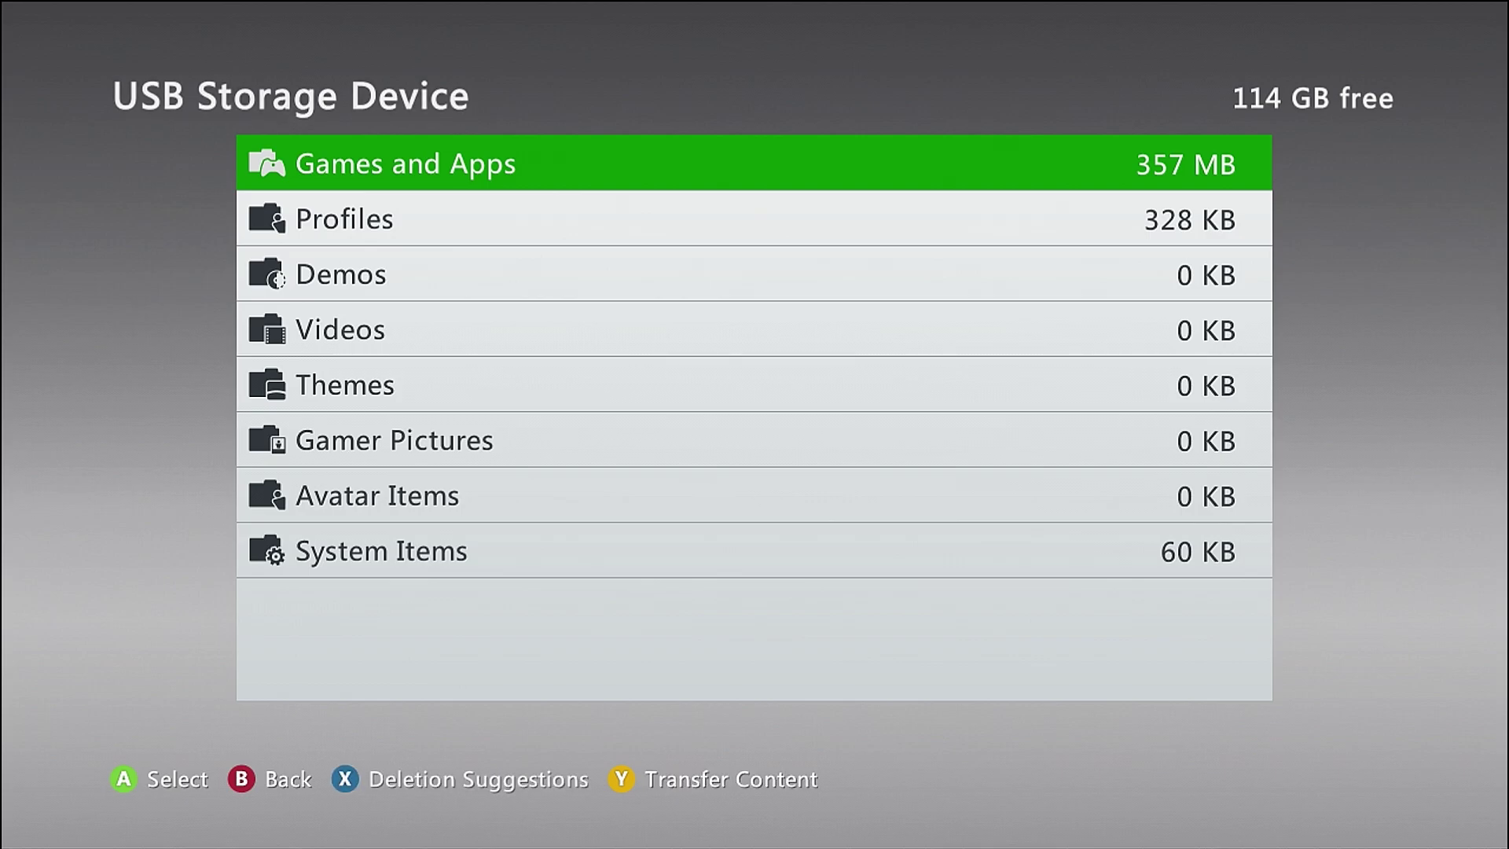
key(Escape)
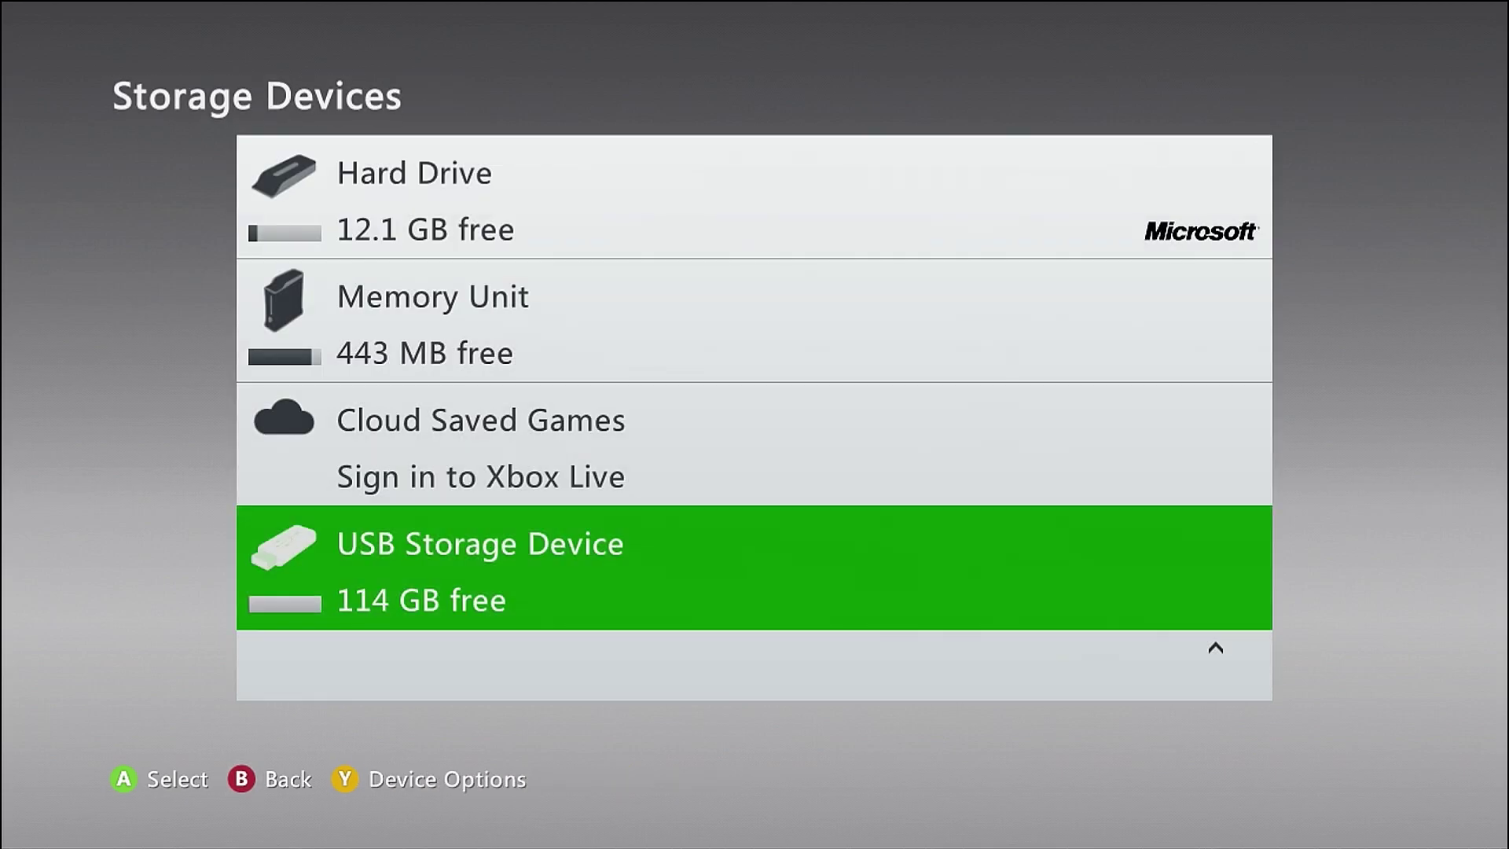
- Choose Format from the USB Storage Device's Device Options
key(y)
key(Down)
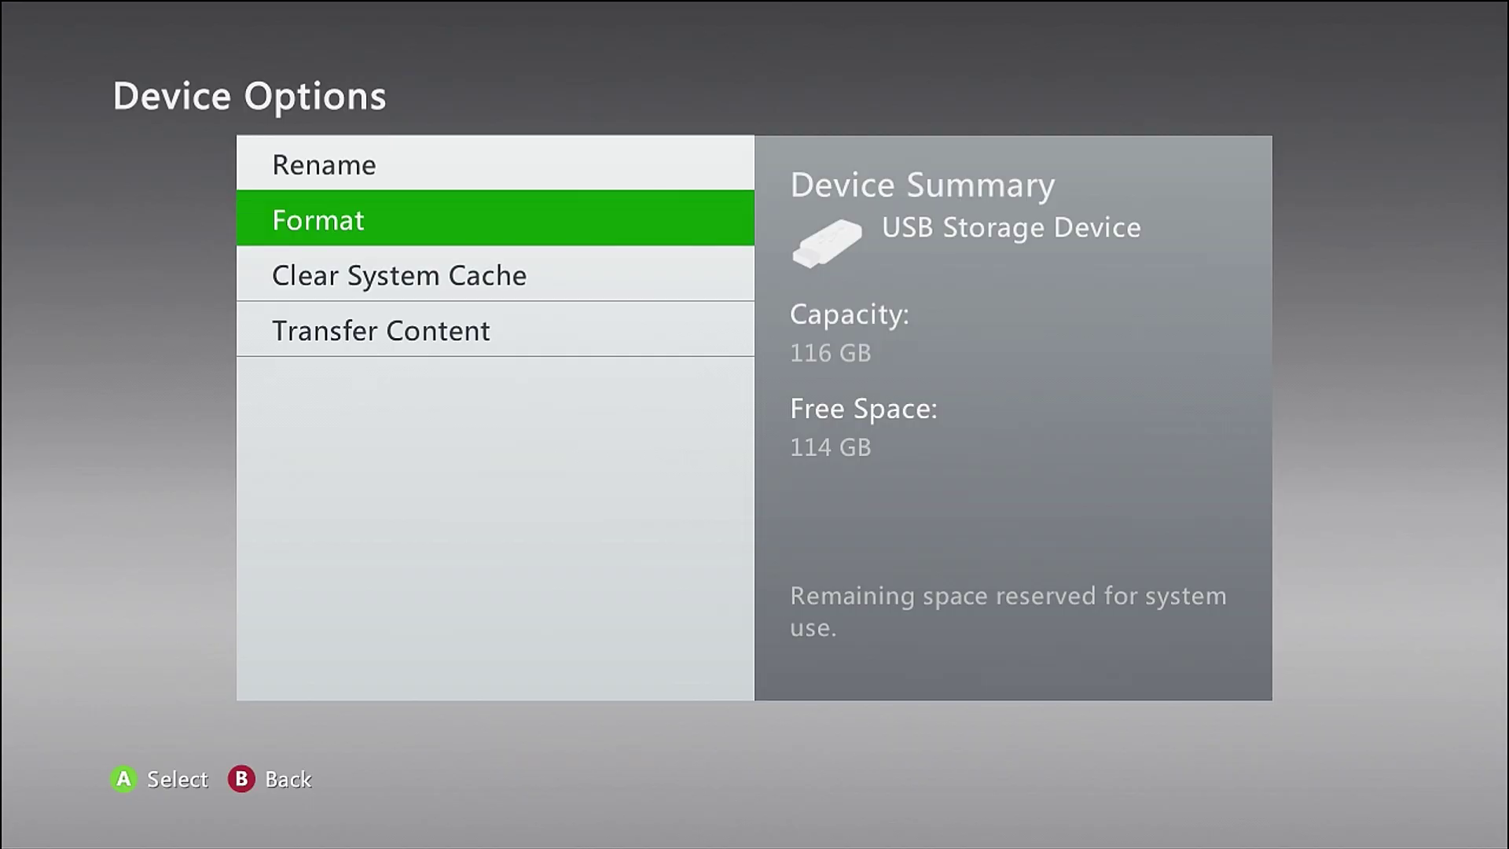
key(Return)
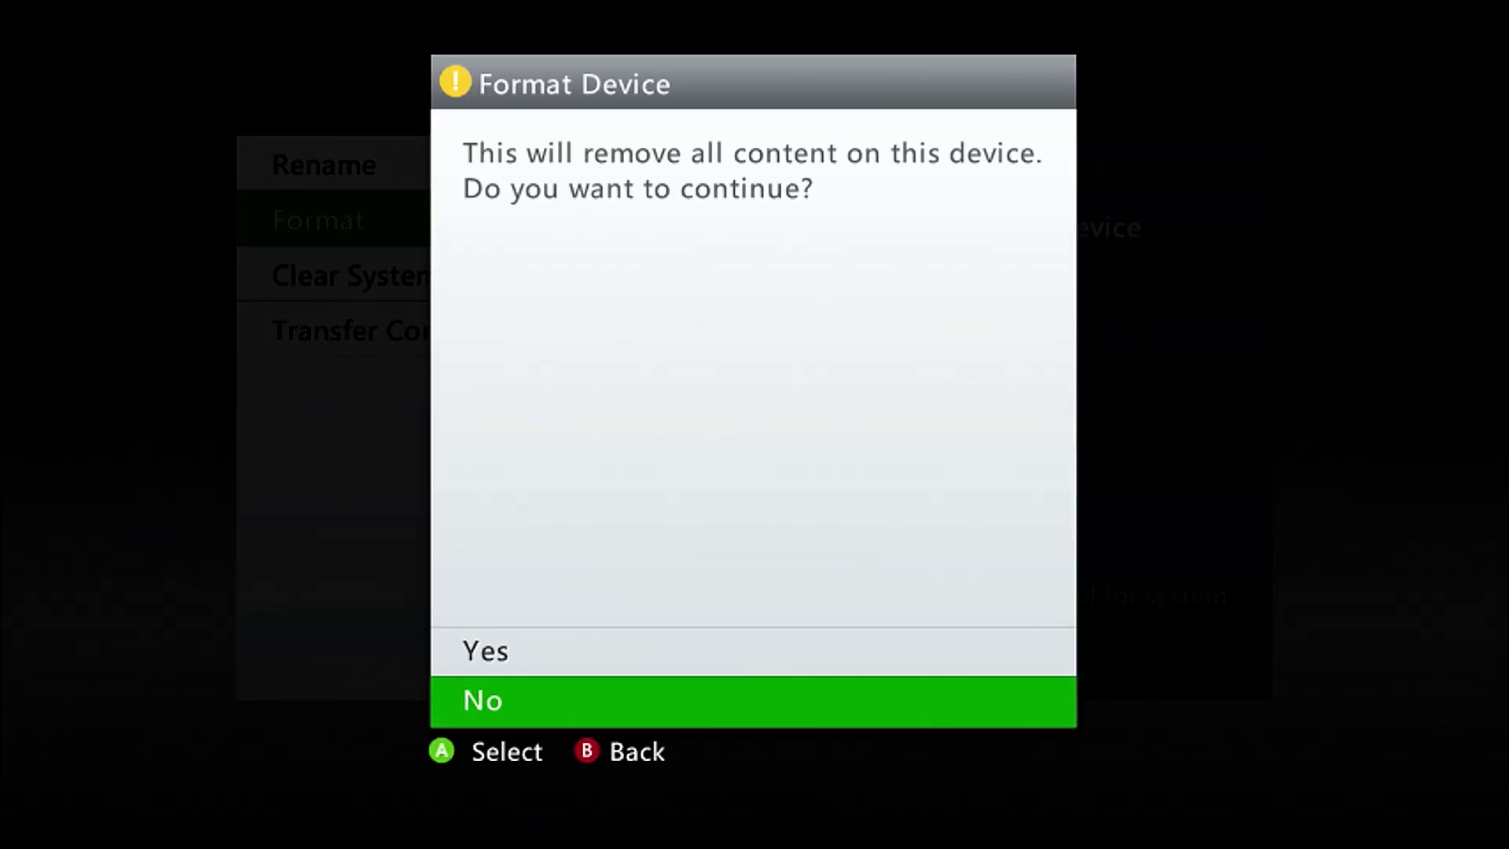
- Answer Yes in the Format Device dialog to erase the USB drive
key(Up)
key(Return)
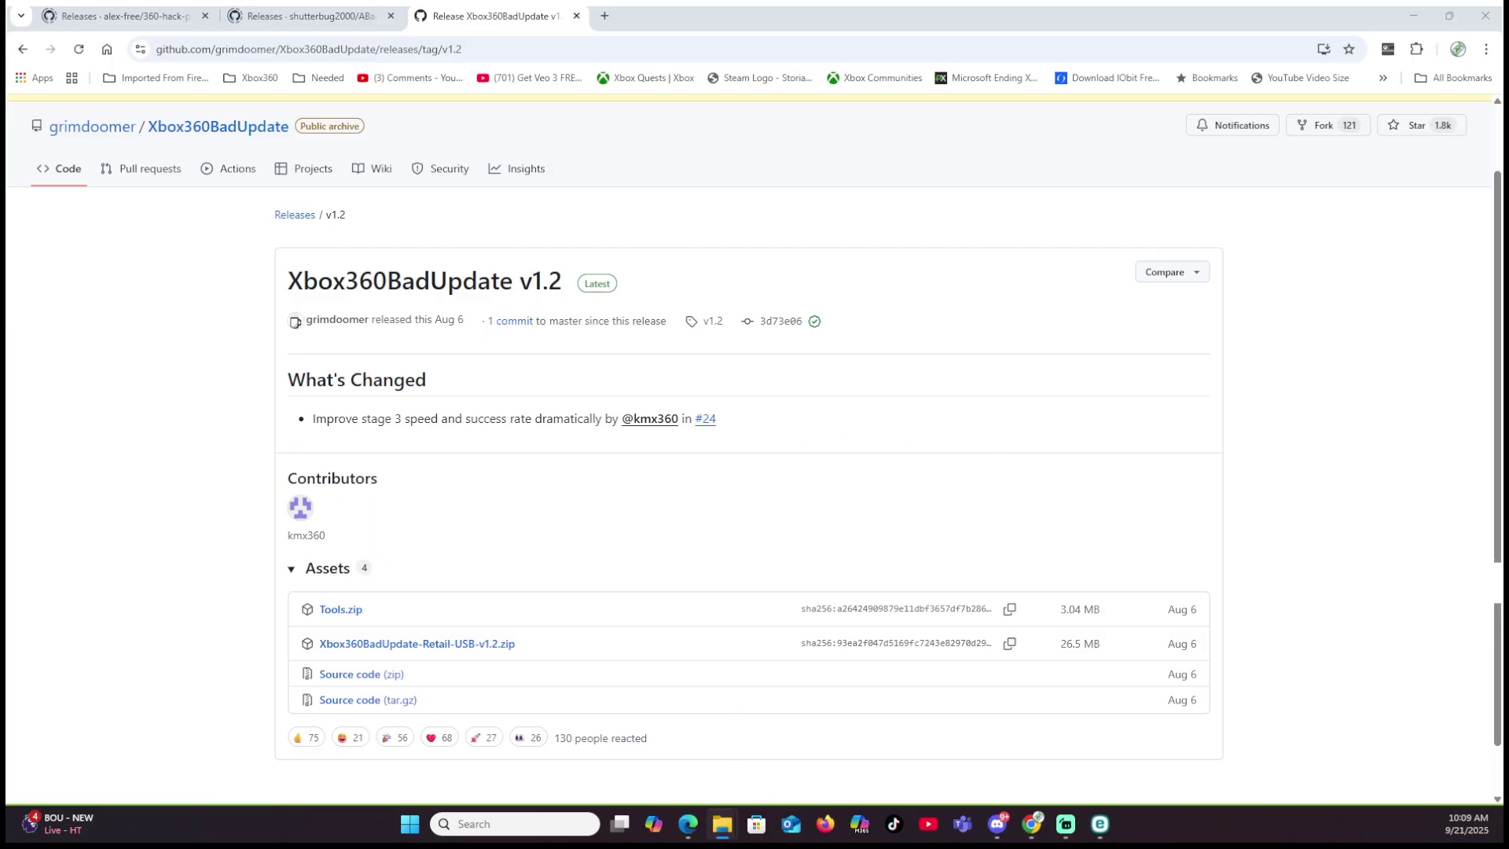
- Move the USB Drive (S:) Explorer window aside and switch to the 360-hack-pack releases tab
drag(1254, 201, 1102, 167)
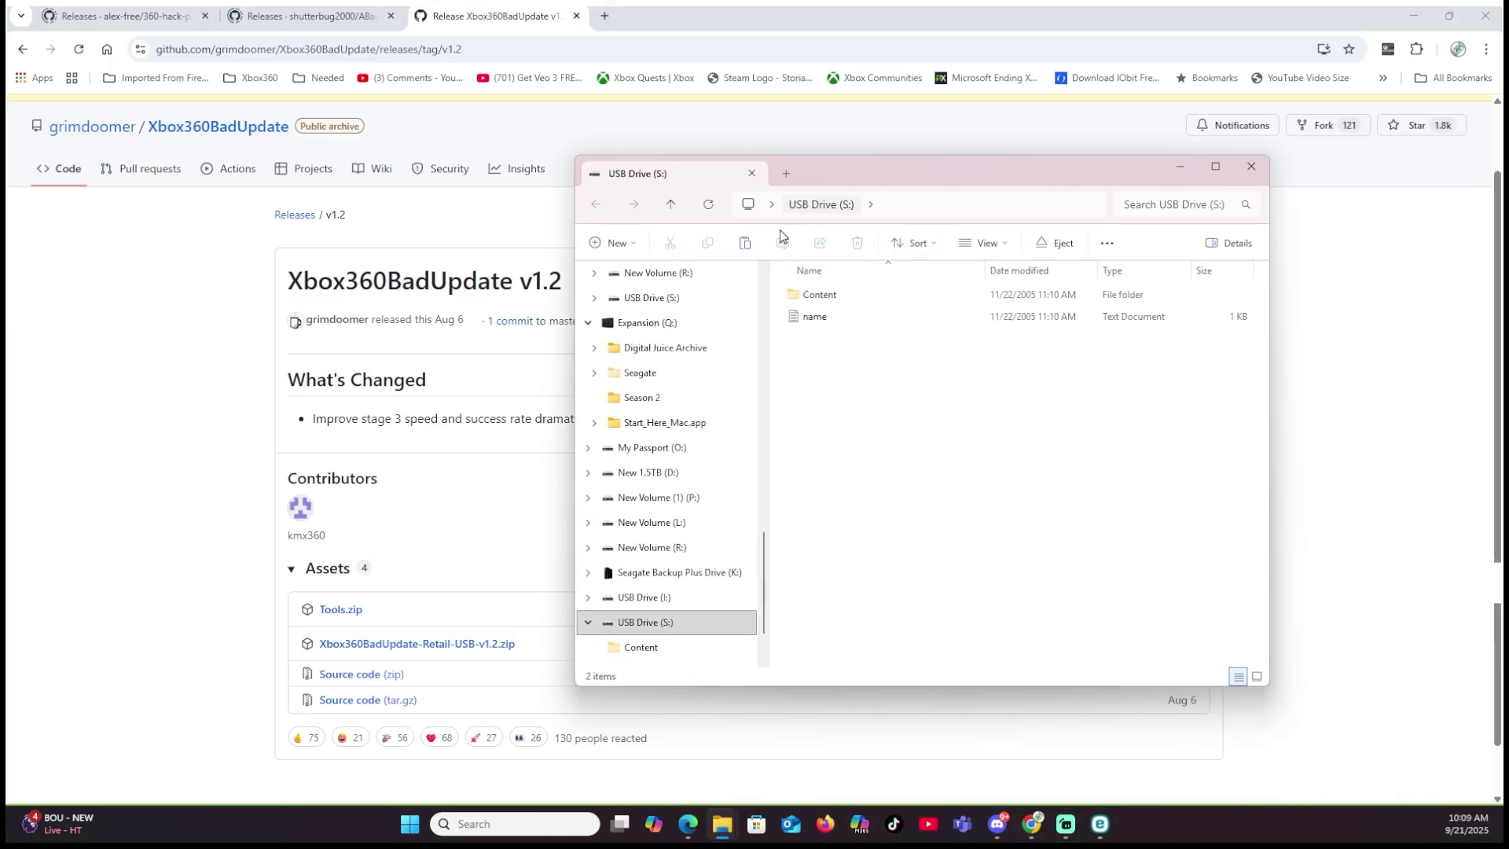
drag(920, 172, 999, 129)
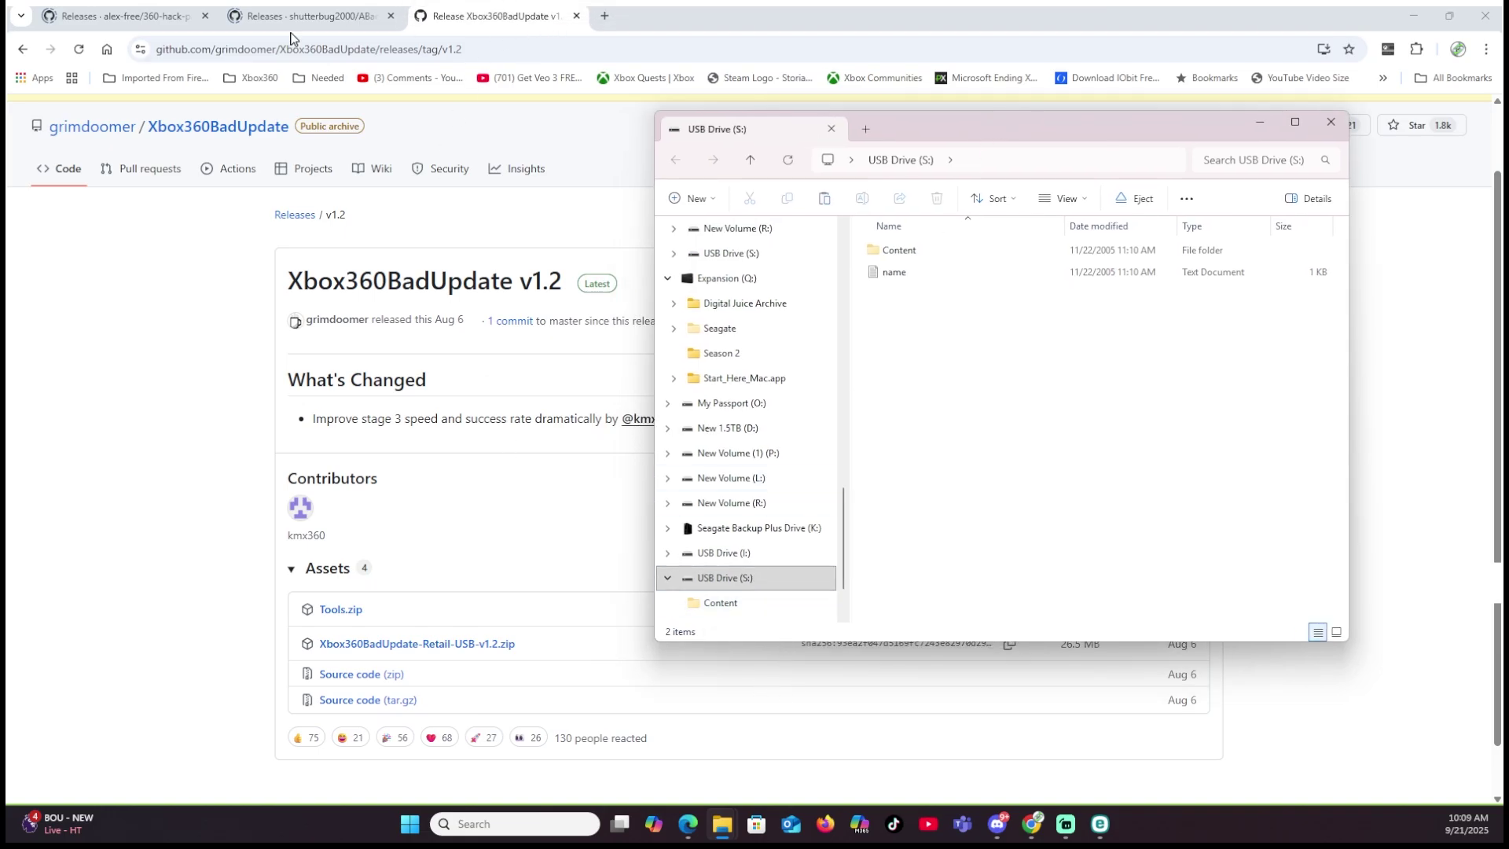
click(116, 18)
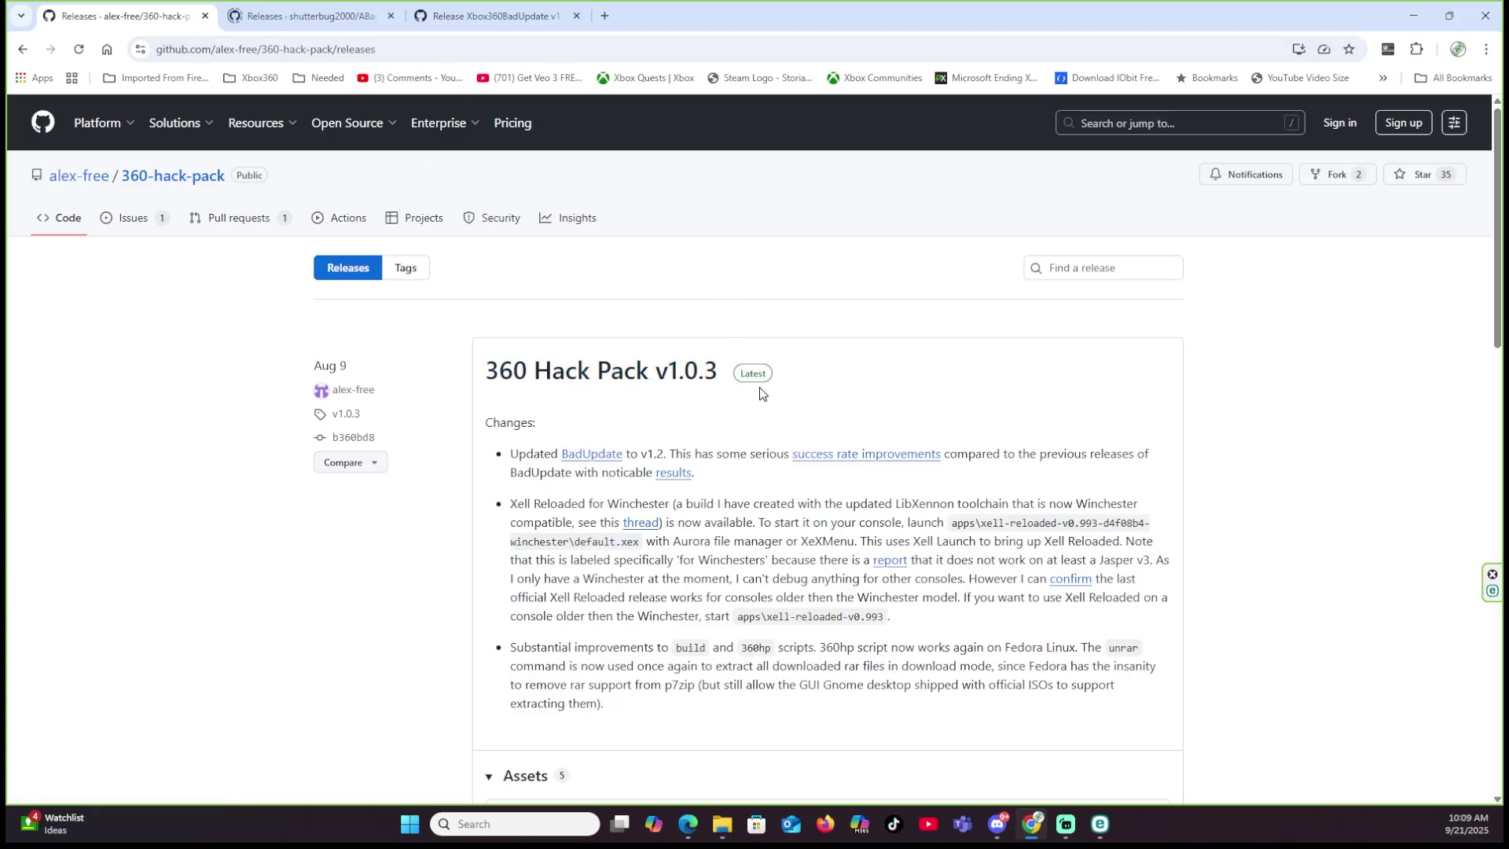
- Switch to the ABadAvatar releases tab and expand Public Beta 1.0's assets showing ABadAvatar-publicbeta1.0.zip
scroll(766, 391, down, 3)
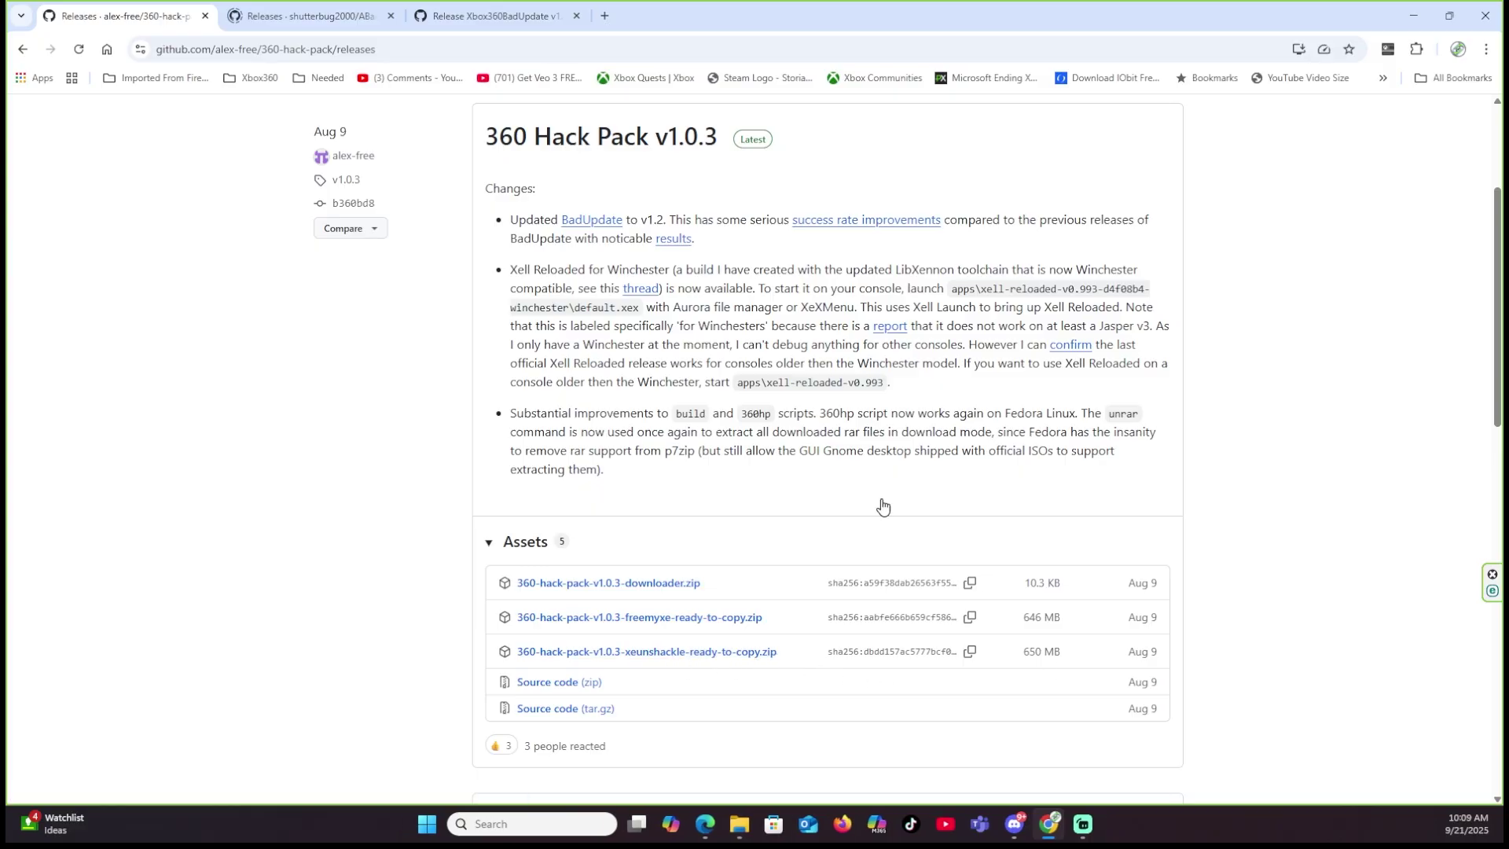
click(322, 17)
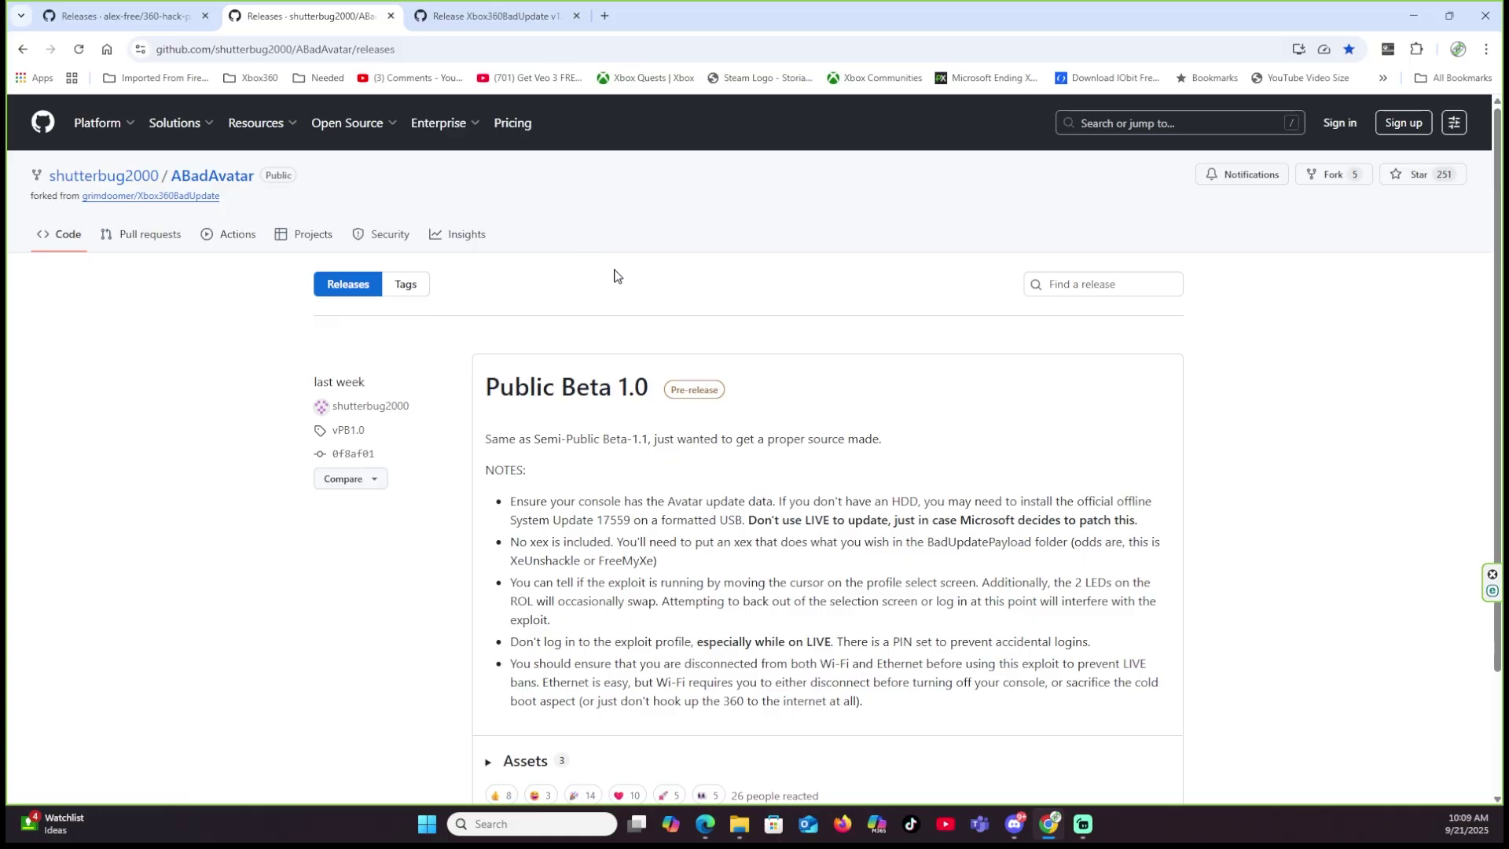
scroll(755, 431, down, 1)
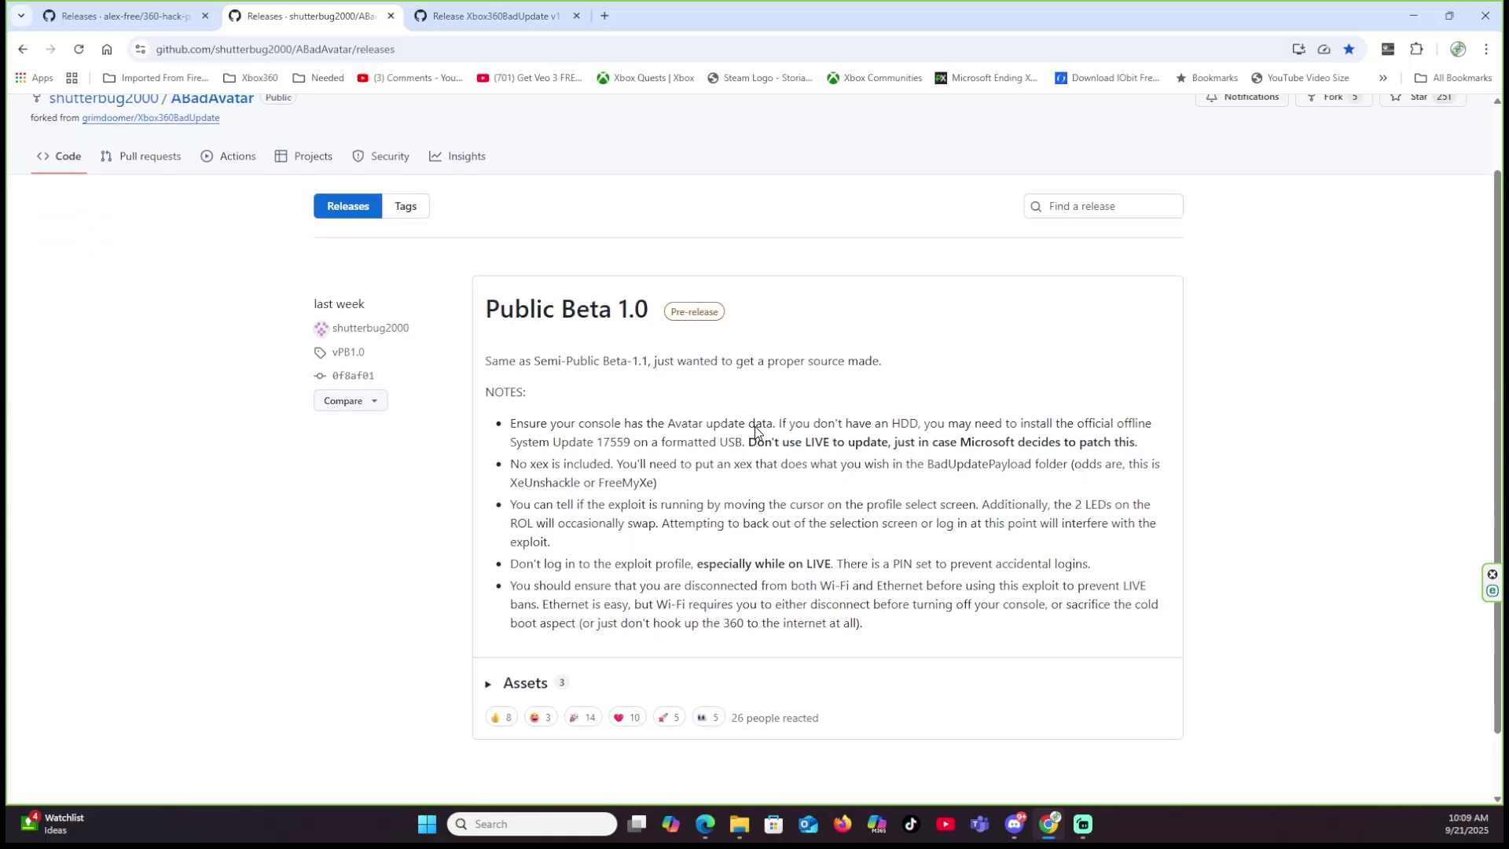
scroll(754, 432, down, 1)
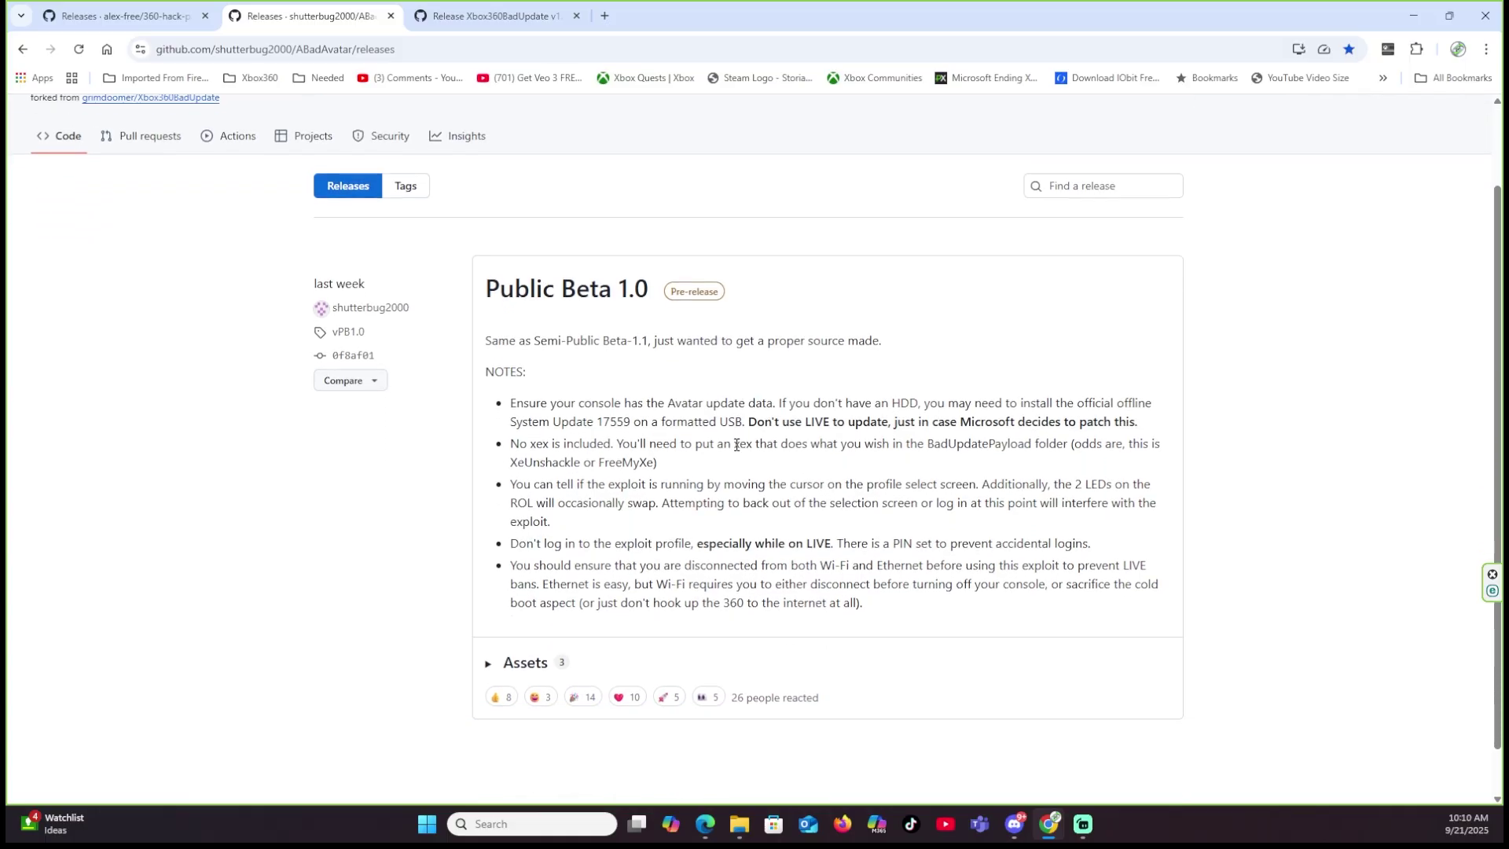
click(488, 612)
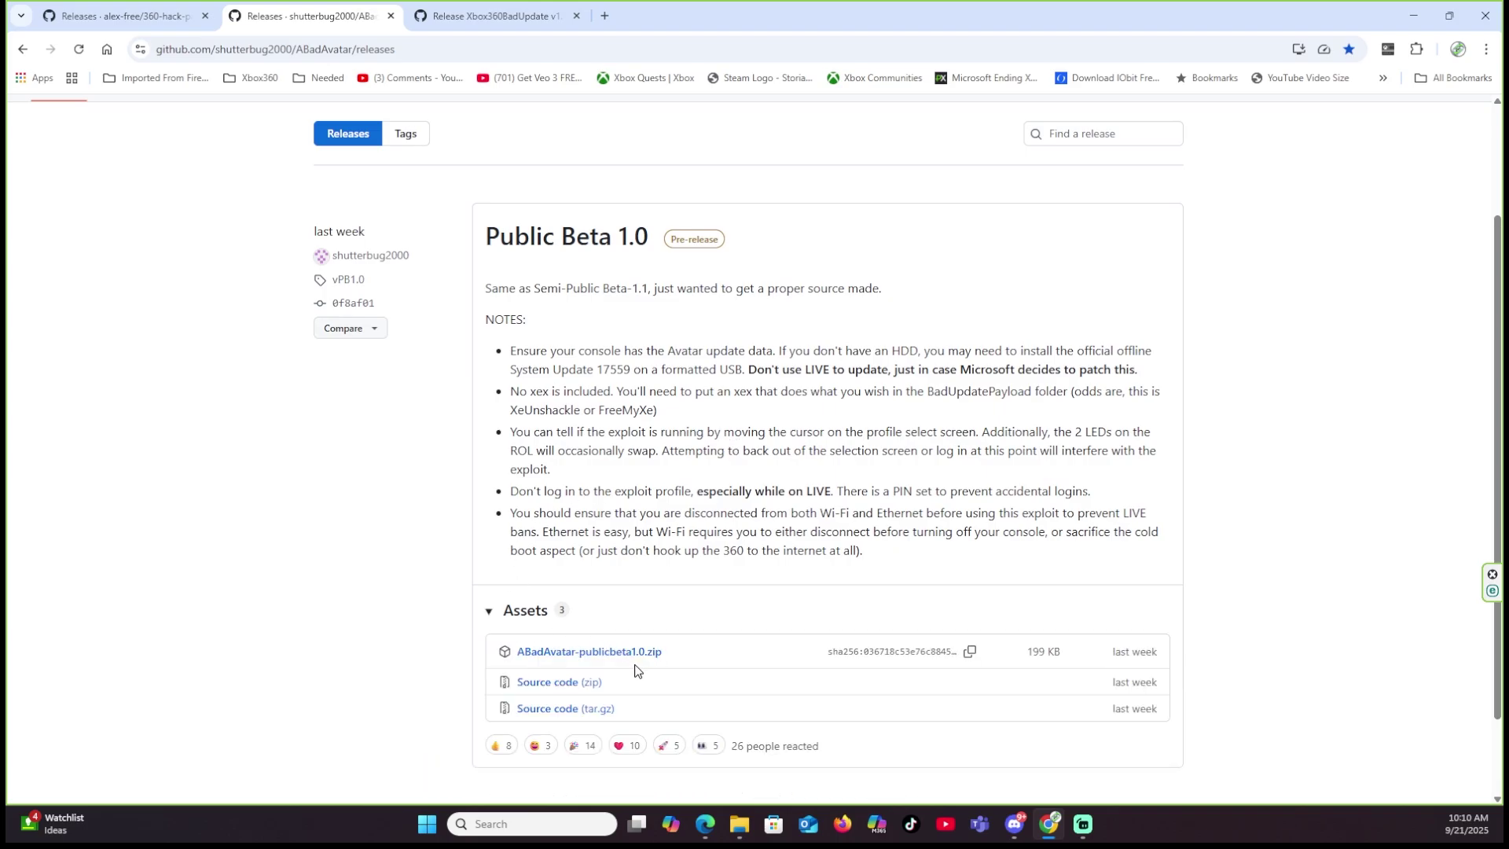